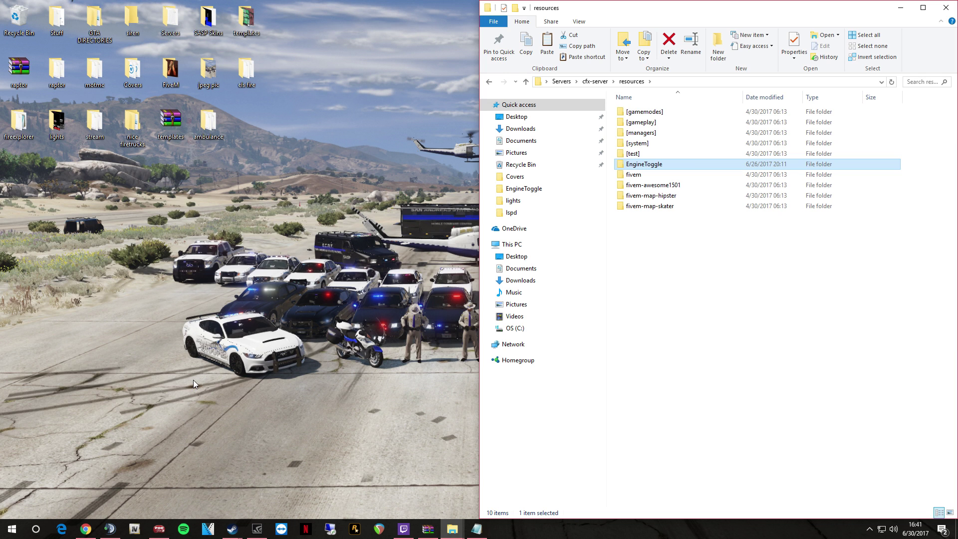
Switch to Chrome and download the [NON-ELS] 2014 FPIU Eco Boost vehicle mod from its GTA5-Mods page.
left_click(86, 529)
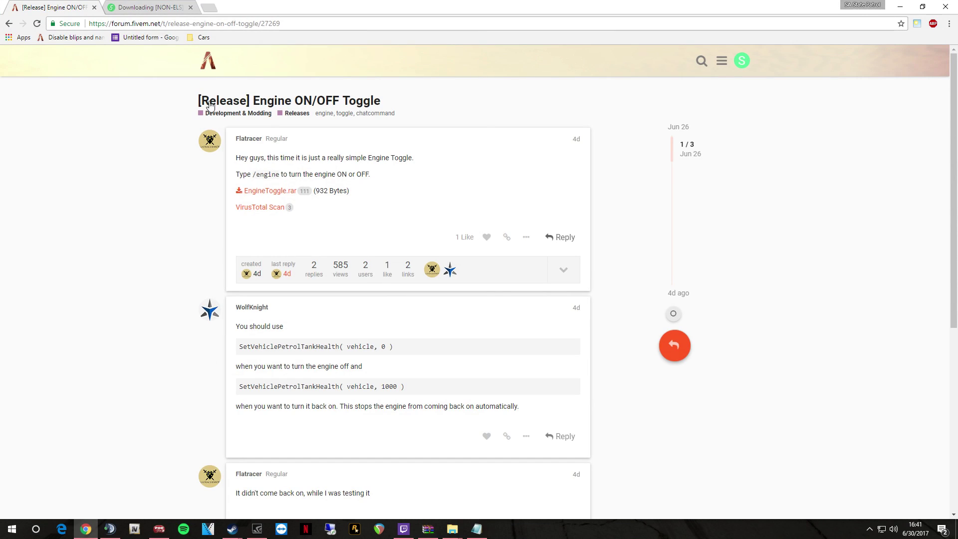
key("ctrl+Tab")
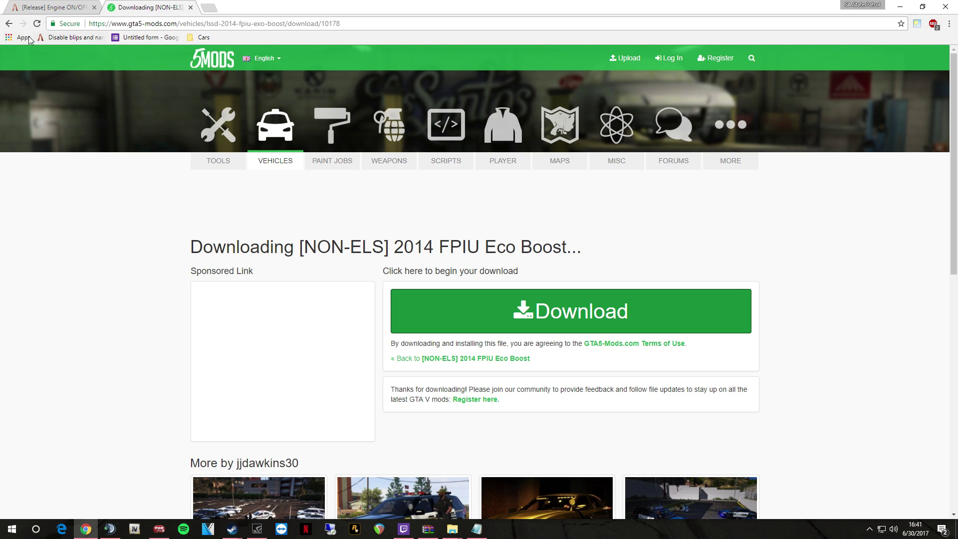
left_click(9, 23)
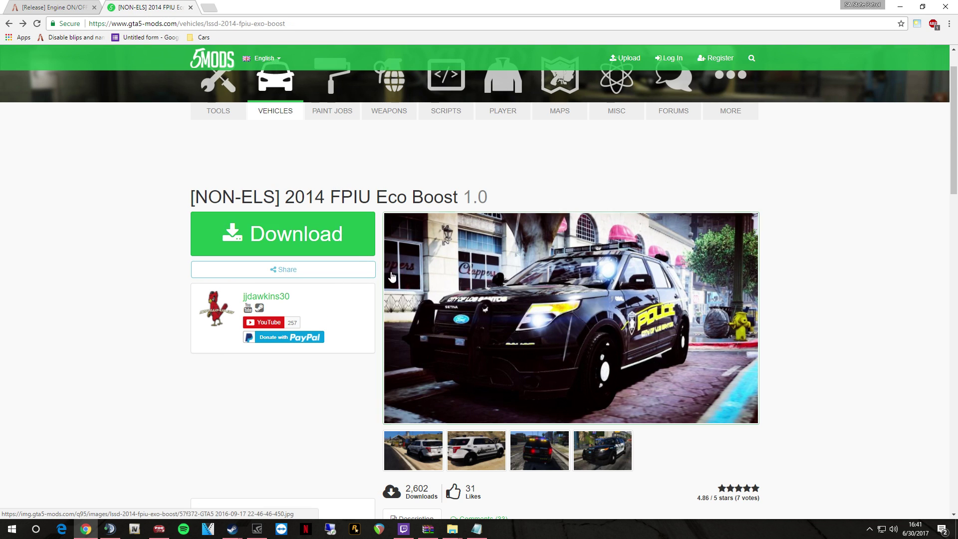
scroll(586, 172, "down", 1)
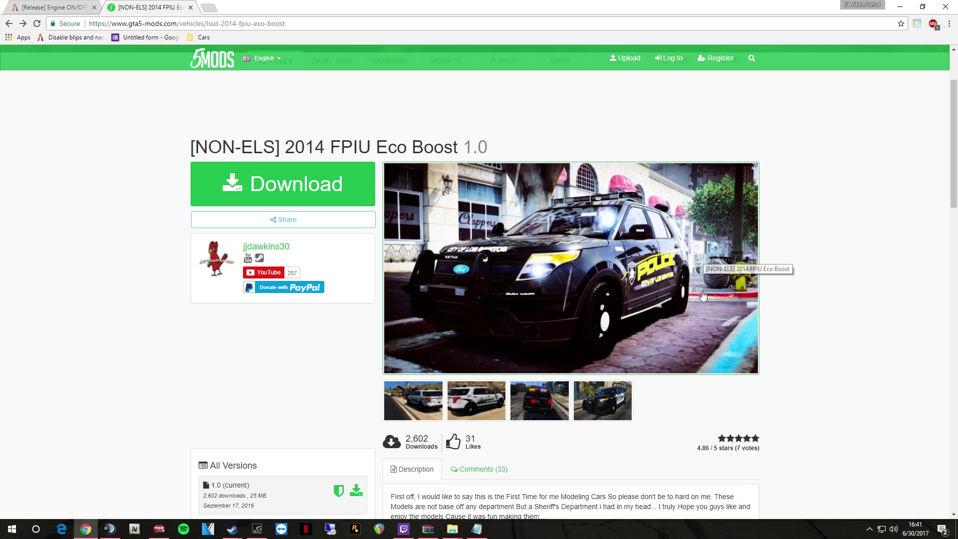
scroll(703, 295, "up", 2)
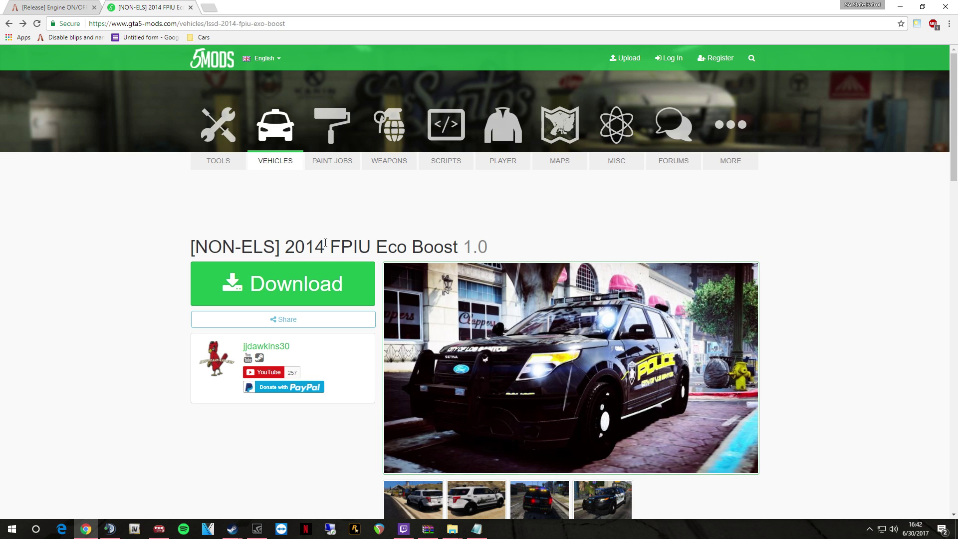
left_click_drag(286, 246, 379, 272)
left_click(285, 284)
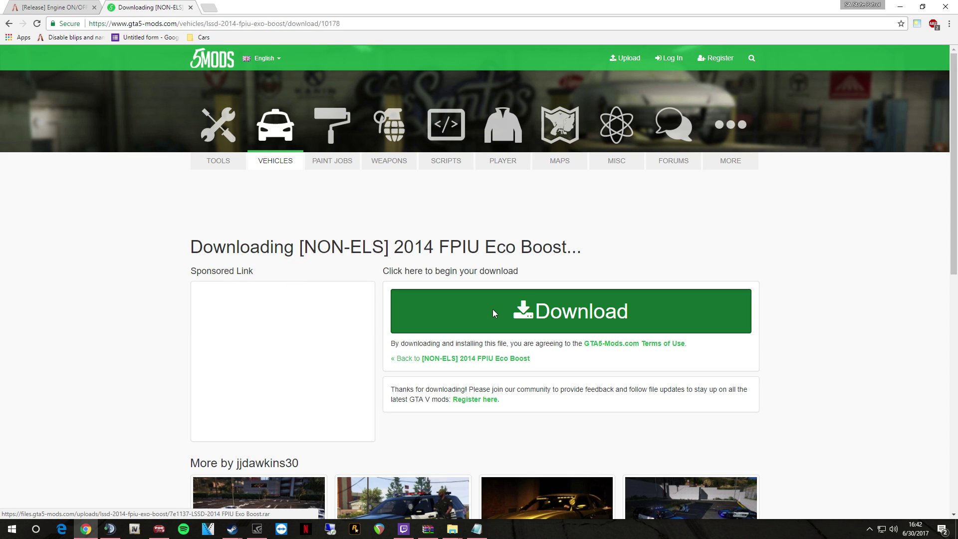
left_click(493, 311)
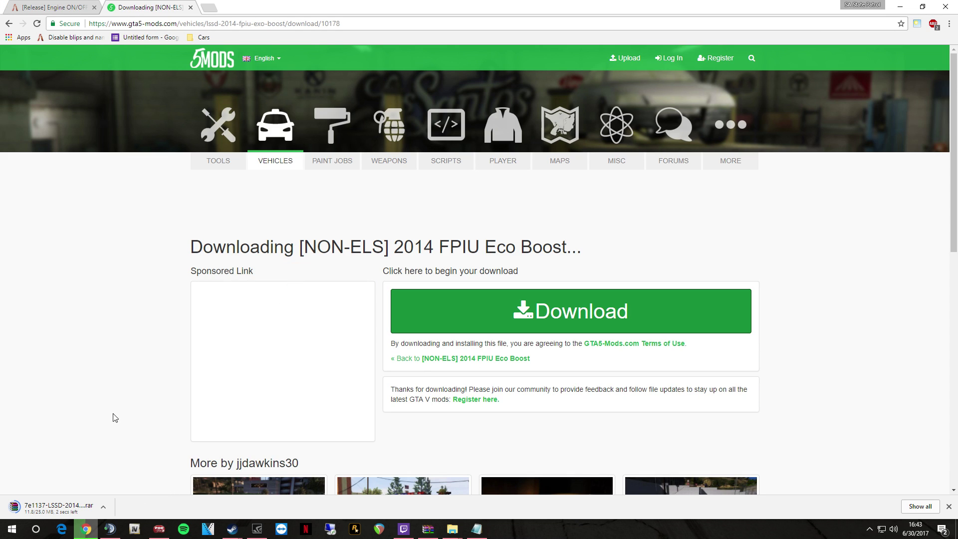
Open the downloaded LSSD-2014 FPIU archive in WinRAR and go to the Model folder inside its vehicle folder.
left_click(58, 507)
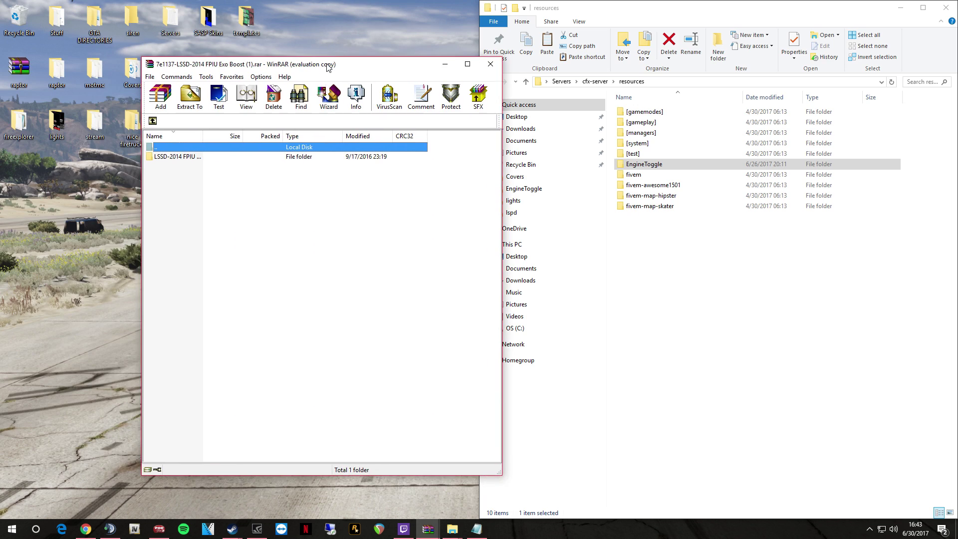
left_click_drag(320, 62, 235, 76)
double_click(85, 165)
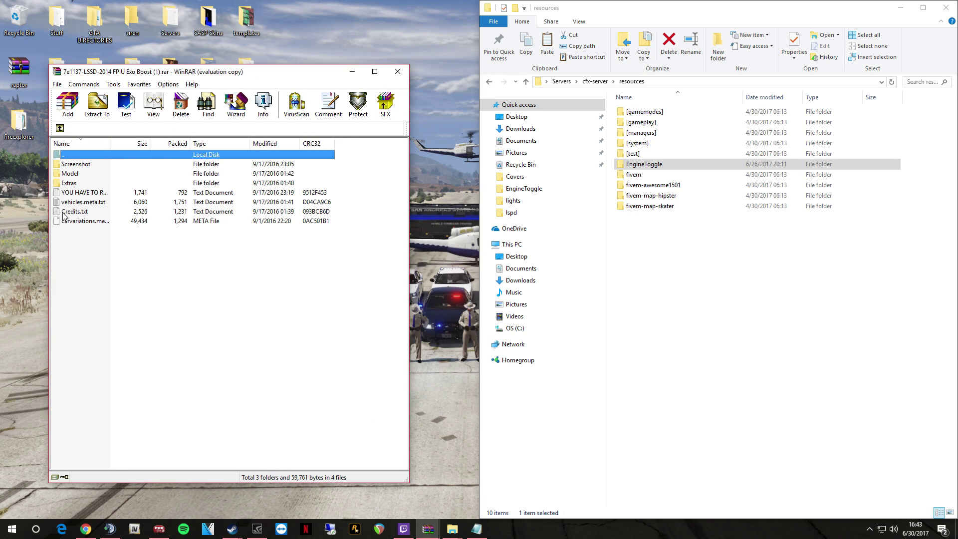
double_click(74, 174)
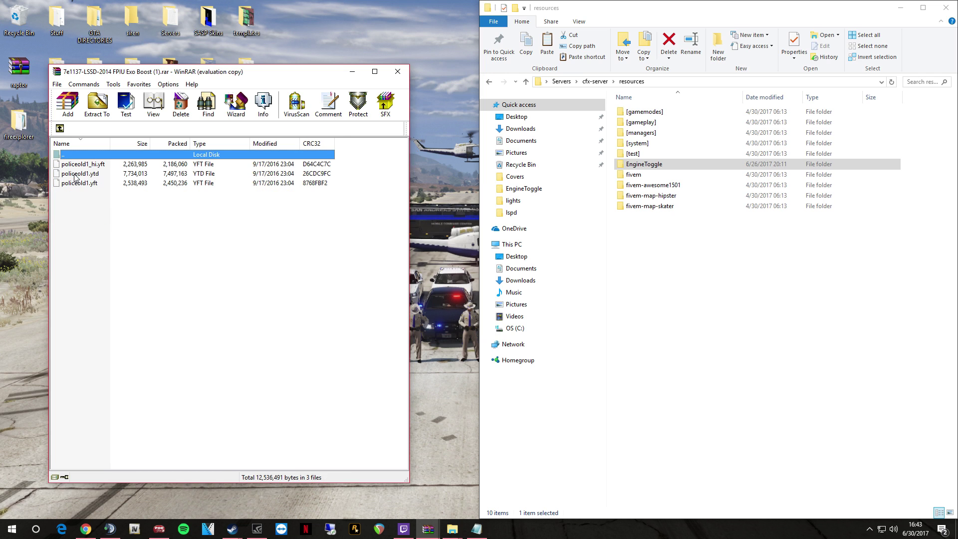
left_click(60, 129)
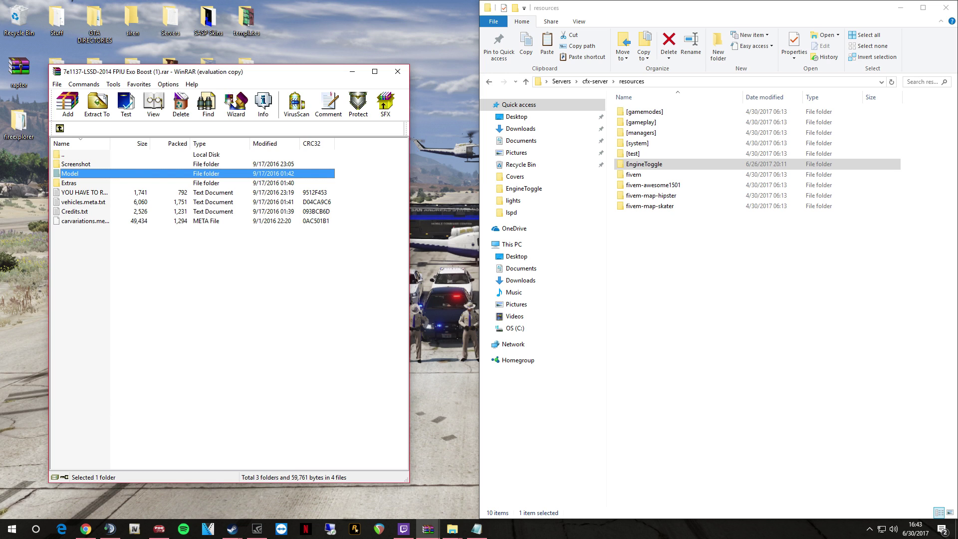
left_click(80, 221)
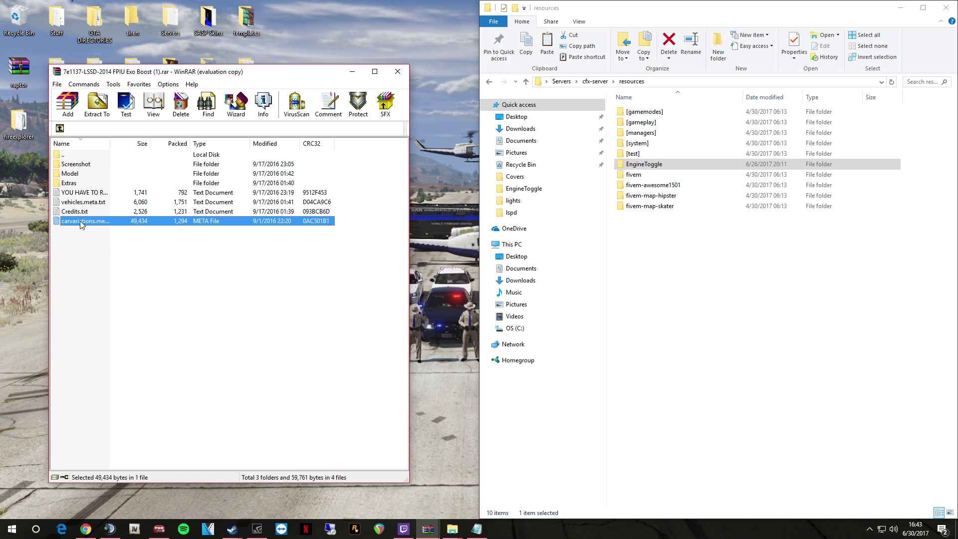
left_click(73, 176)
double_click(74, 175)
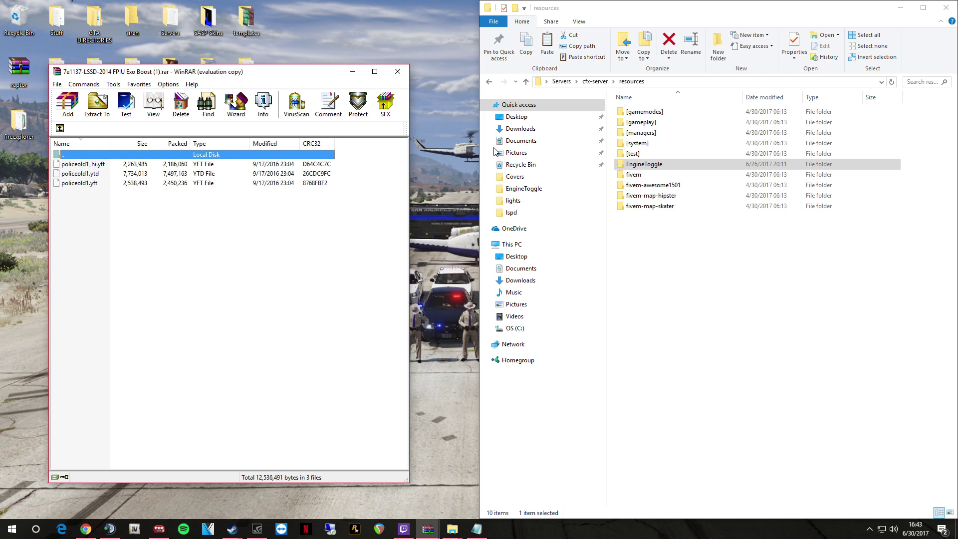
Create a folder named policeexplorer in the cfx-server resources folder.
left_click(596, 82)
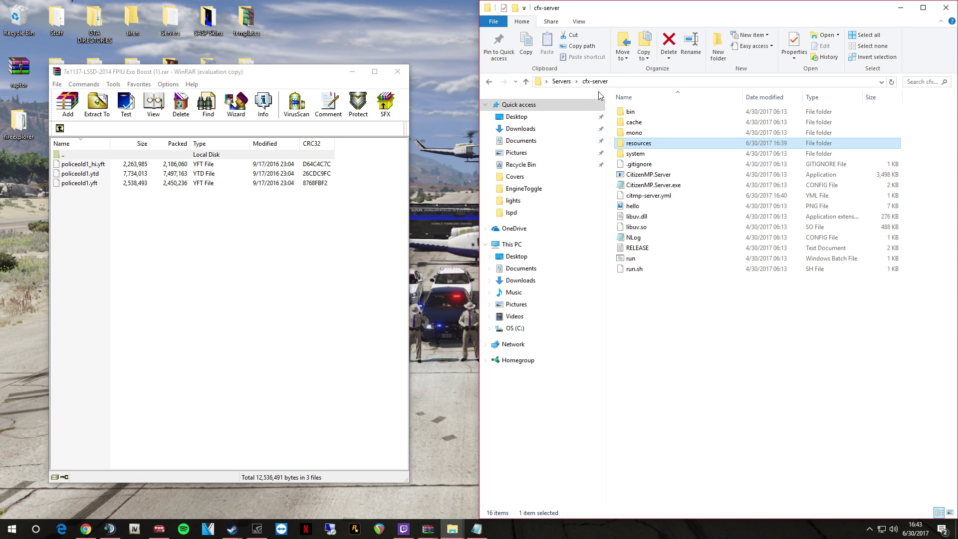
double_click(638, 144)
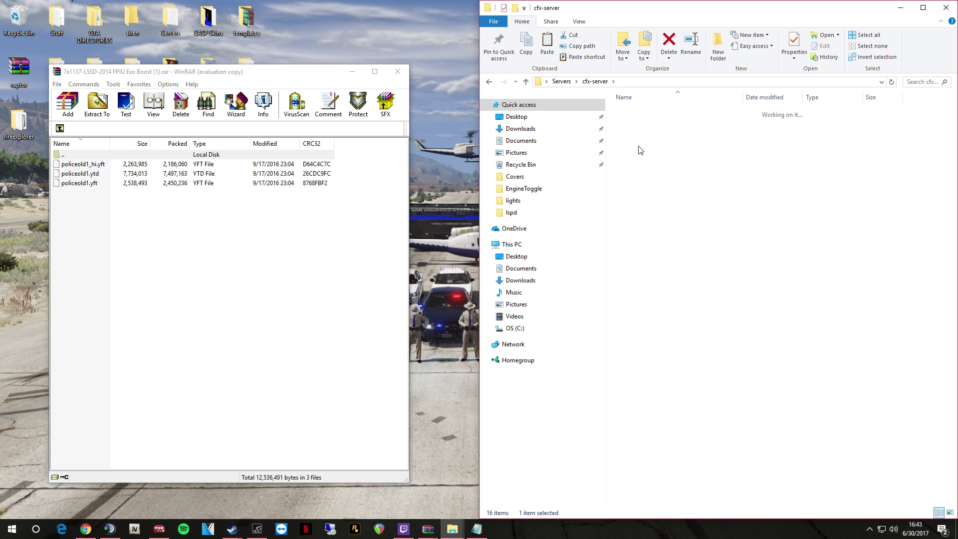
right_click(655, 270)
mouse_move(687, 390)
left_click(799, 390)
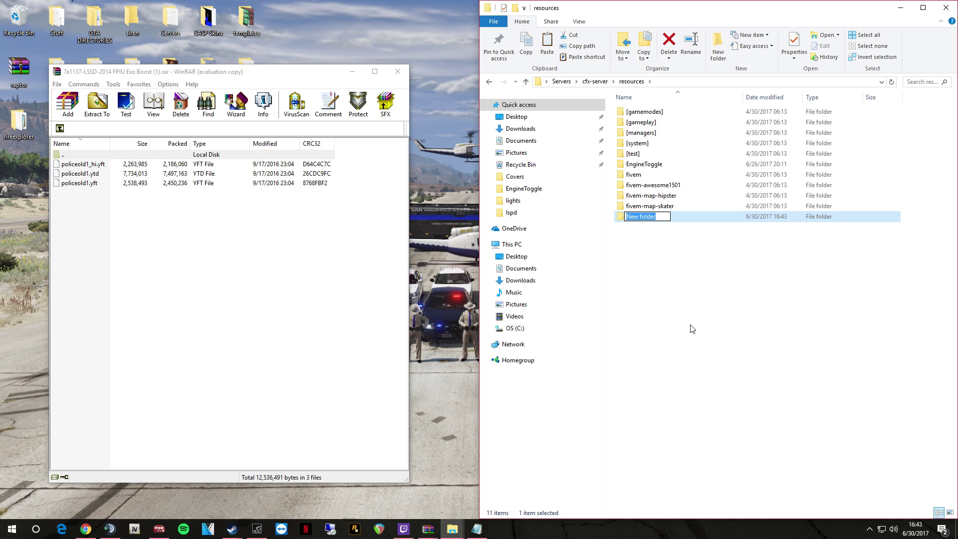
type("policeexplorer")
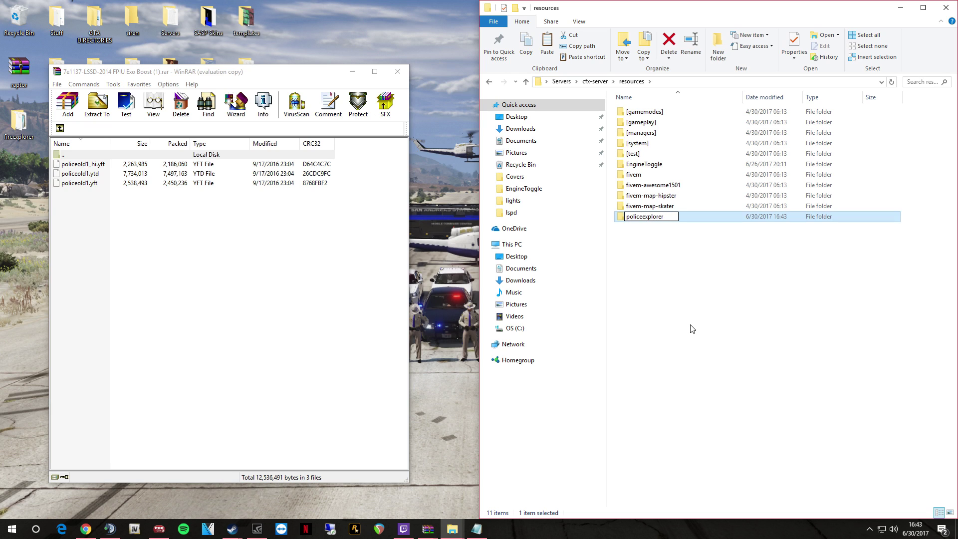
left_click(691, 327)
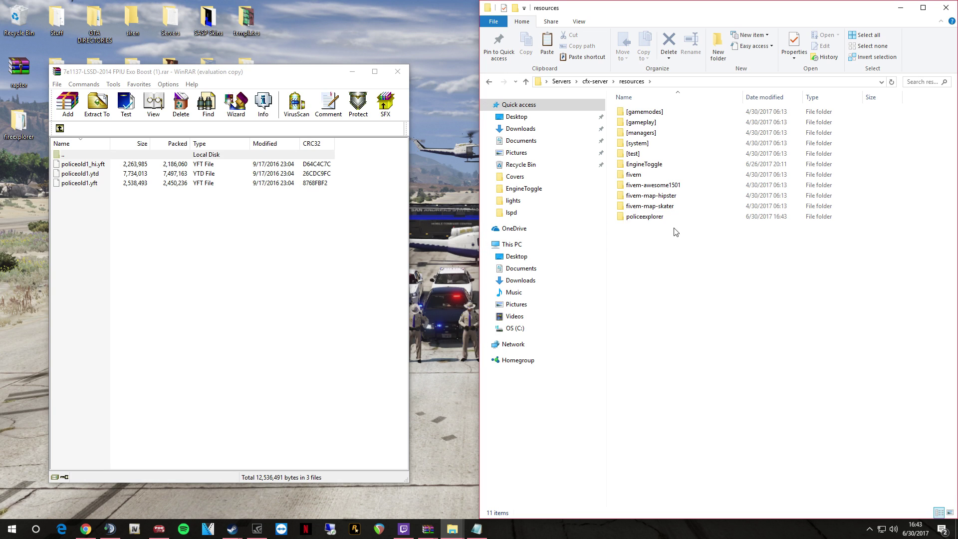
Create a subfolder named stream inside the policeexplorer folder.
double_click(644, 216)
right_click(651, 149)
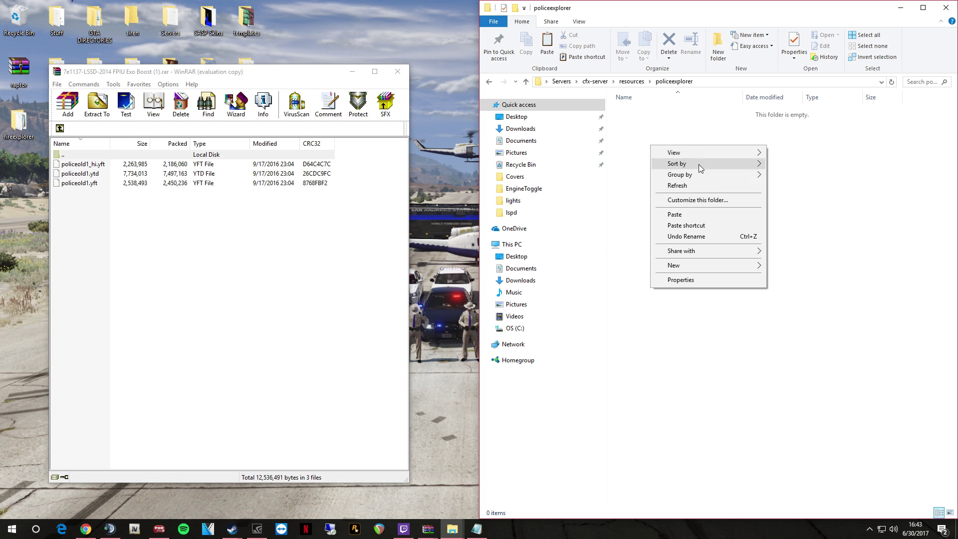
mouse_move(693, 264)
left_click(788, 269)
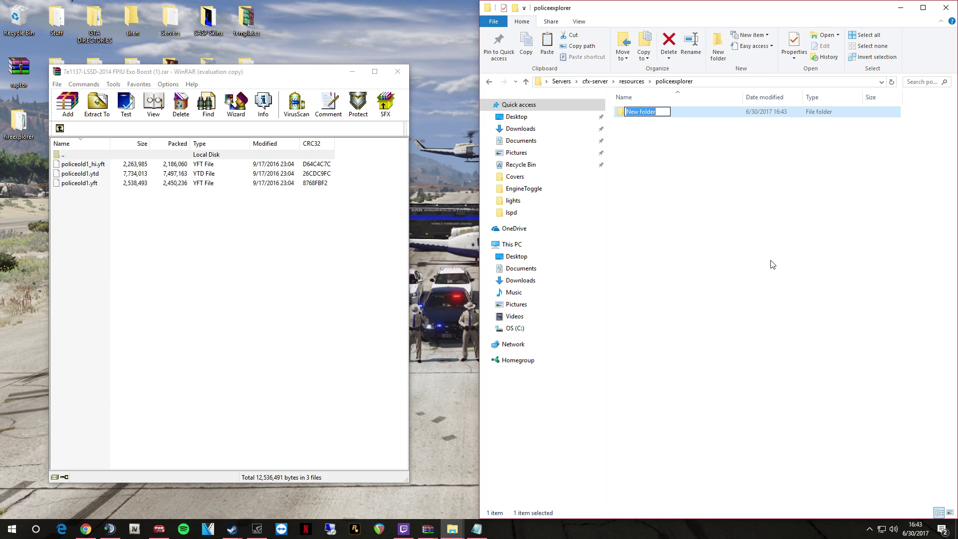
type("strewam")
key("BackSpace")
key("BackSpace")
key("BackSpace")
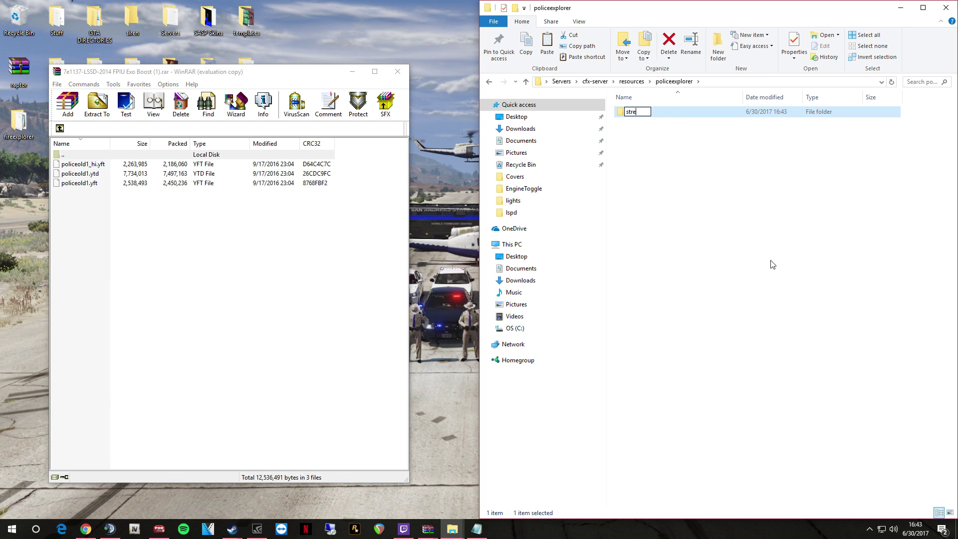
type("am")
left_click(772, 264)
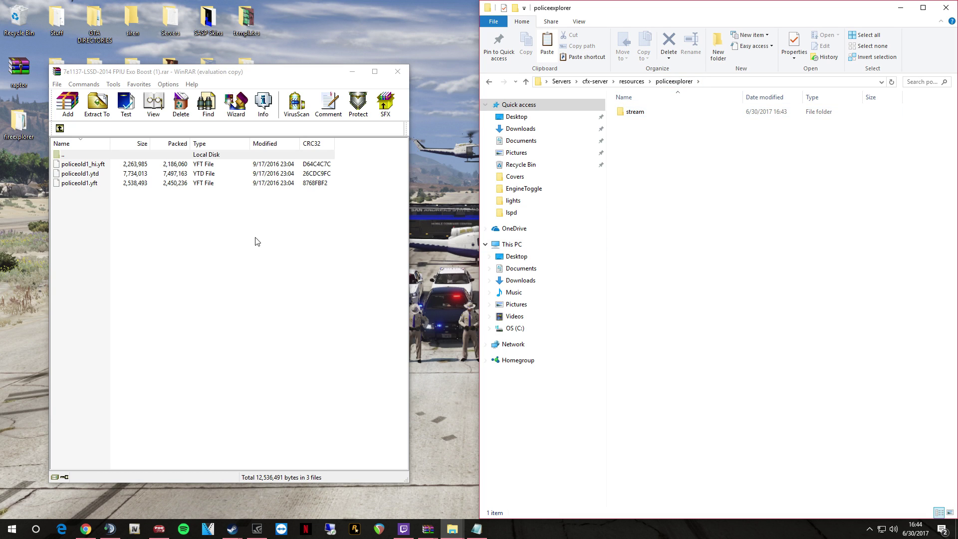
Extract policeold1_hi.yft, policeold1.ytd and policeold1.yft from the archive into the stream folder and close the archive.
left_click_drag(75, 206, 648, 116)
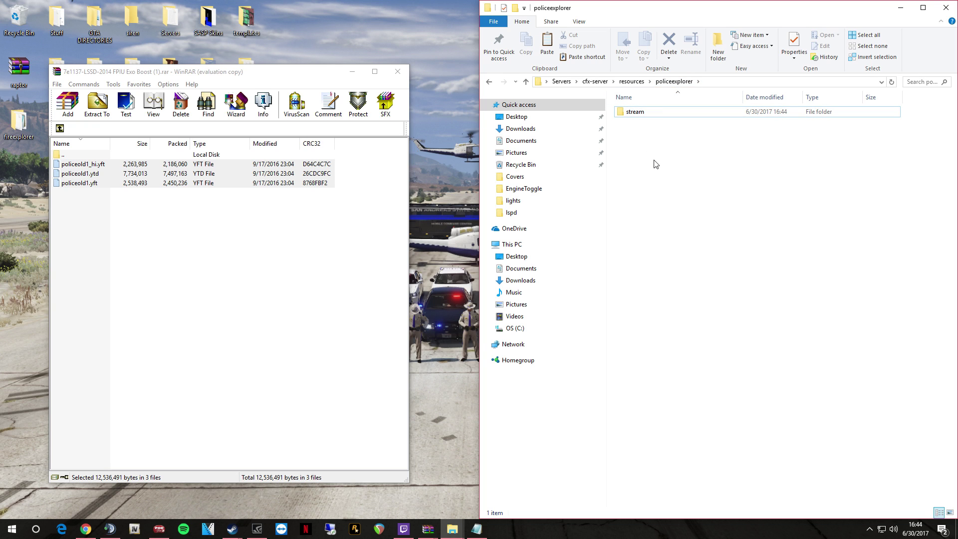
left_click(398, 71)
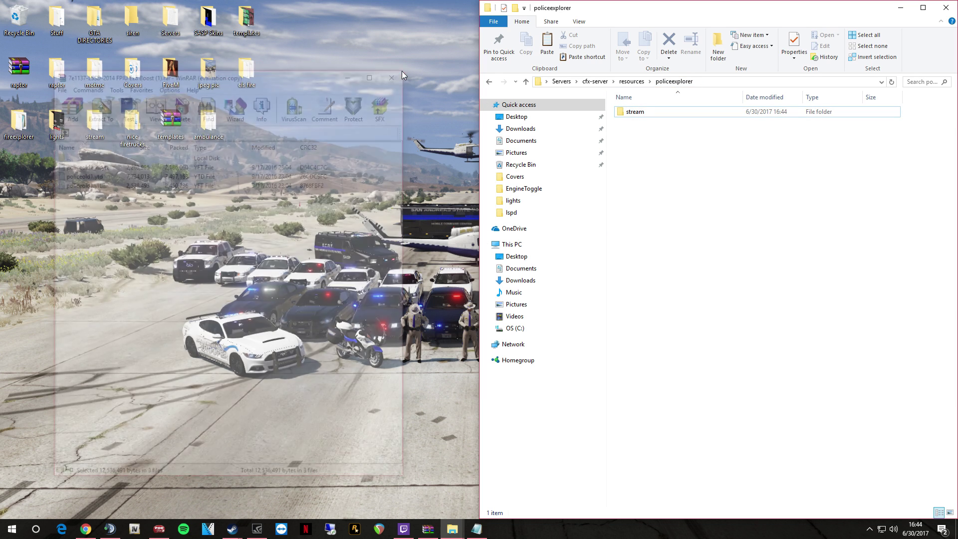
Copy the __resource file from the EngineToggle resource folder into the policeexplorer folder.
left_click(632, 82)
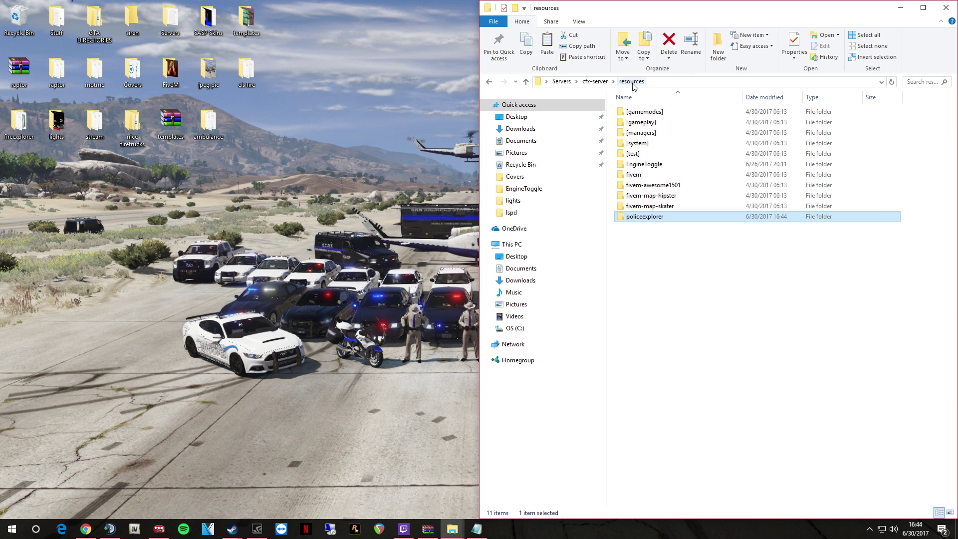
double_click(644, 161)
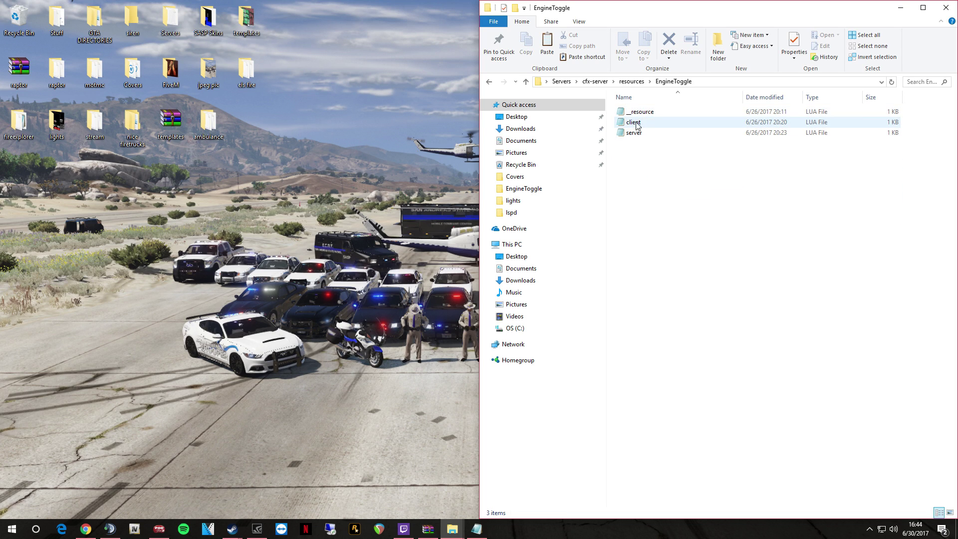
left_click(632, 81)
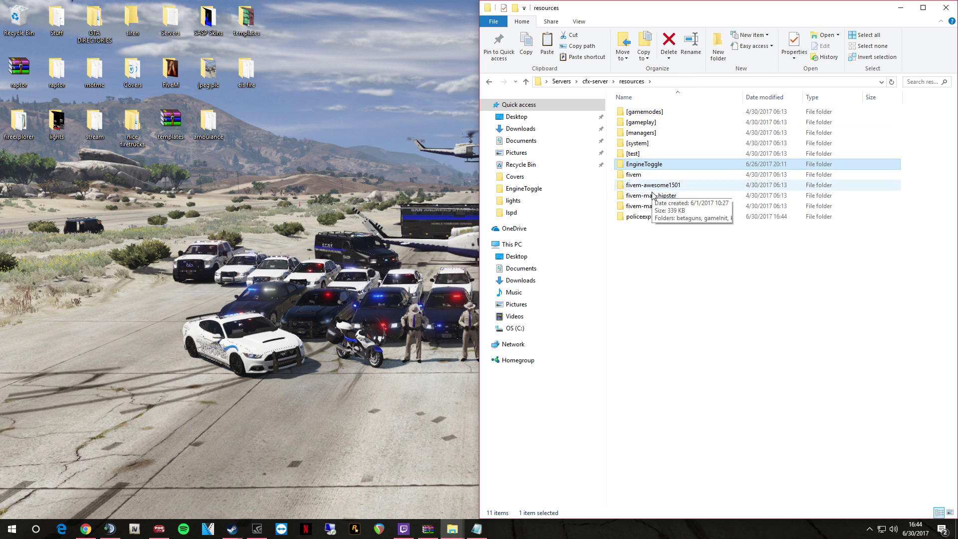
double_click(654, 216)
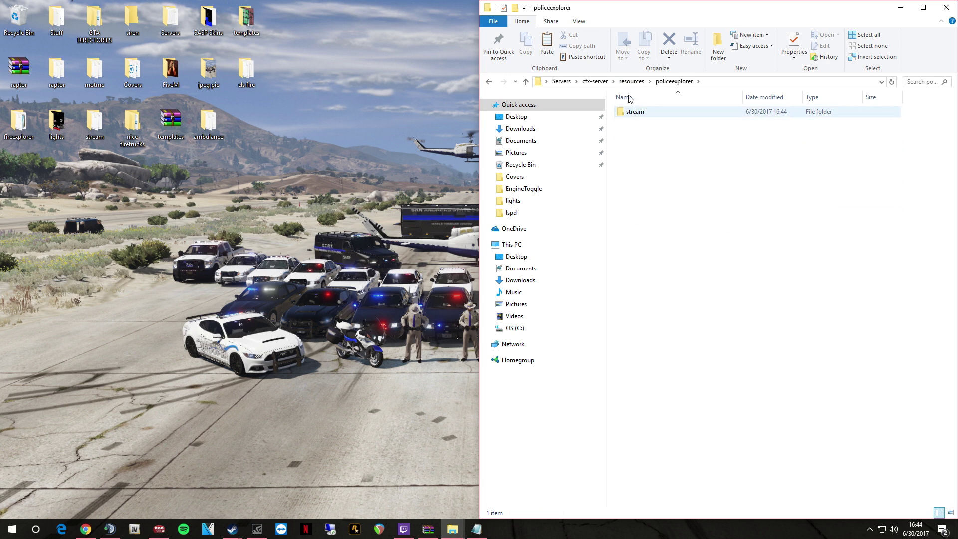
left_click(632, 81)
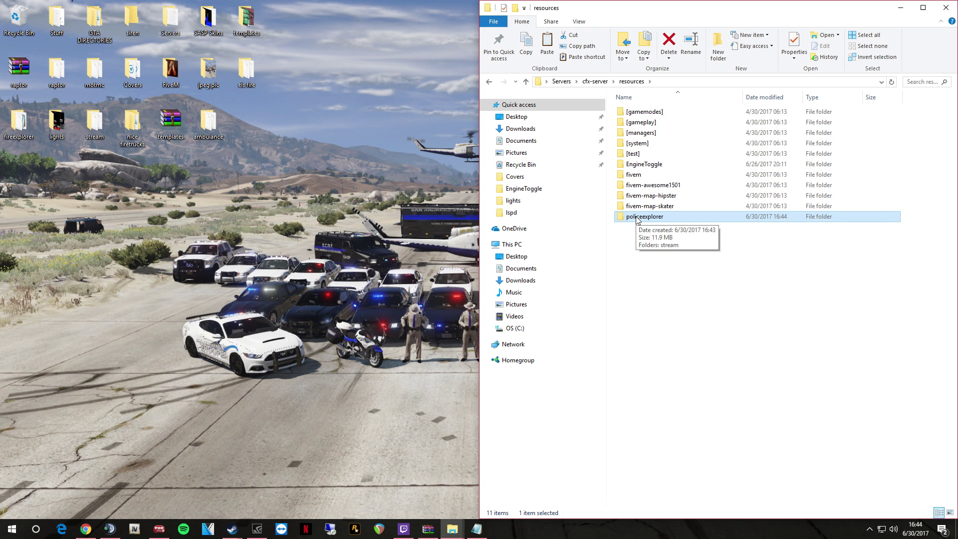
double_click(648, 167)
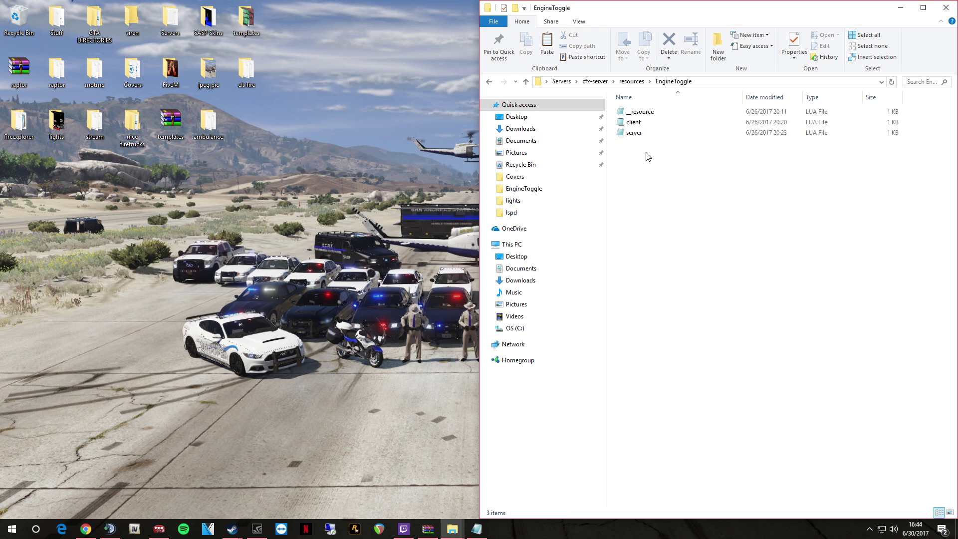
left_click(642, 112)
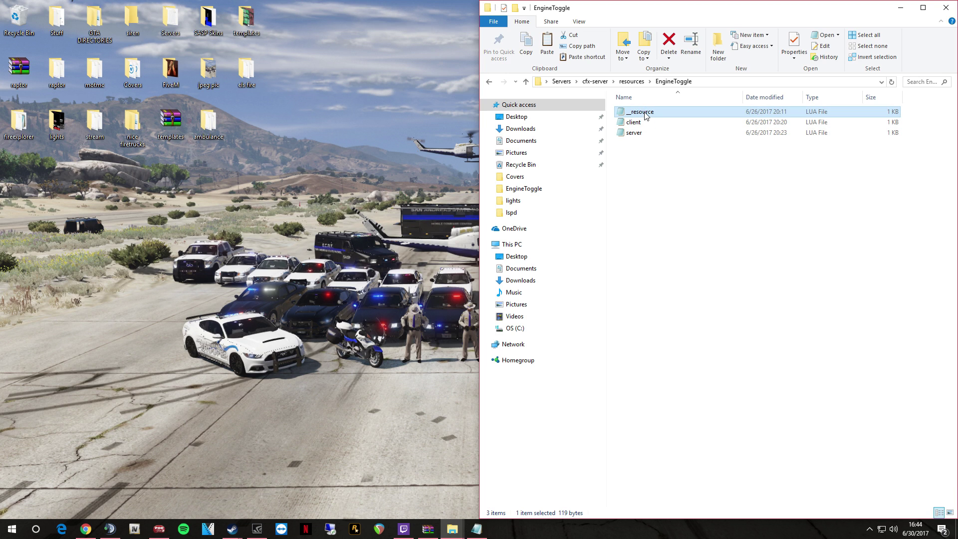
right_click(645, 111)
left_click(697, 284)
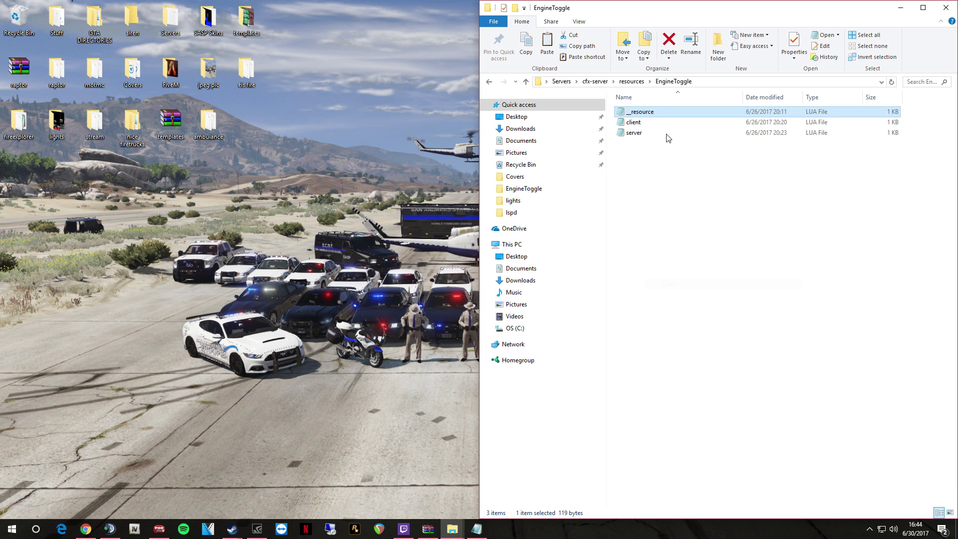
left_click(632, 81)
double_click(657, 218)
right_click(657, 218)
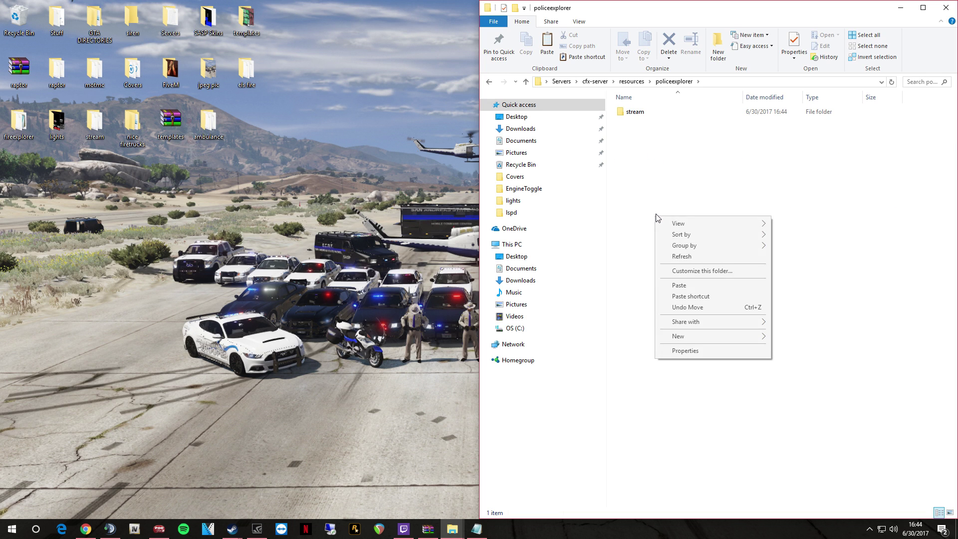
left_click(688, 285)
Open the __resource file in the policeexplorer folder and delete its server_script and client_script entries.
double_click(646, 123)
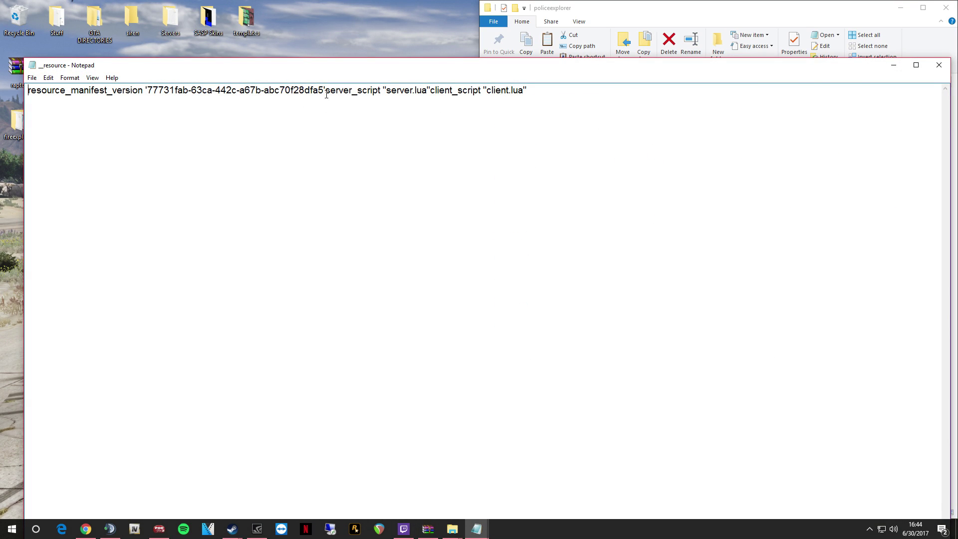
left_click_drag(326, 95, 528, 102)
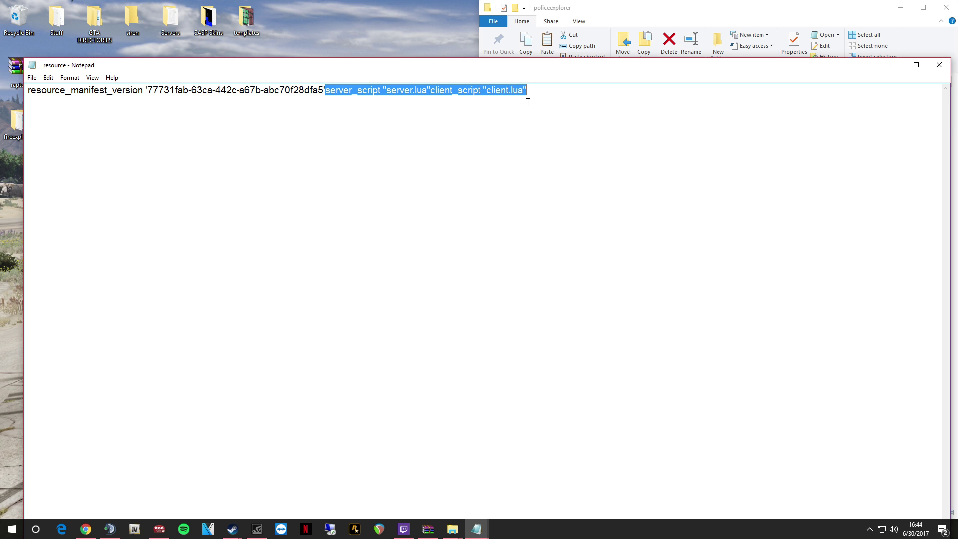
right_click(453, 102)
left_click(466, 152)
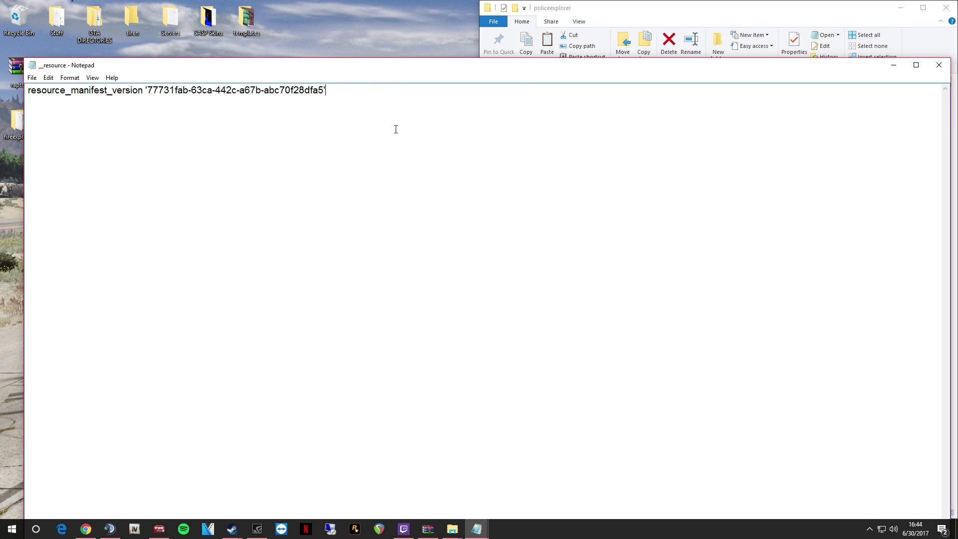
left_click_drag(495, 73, 496, 159)
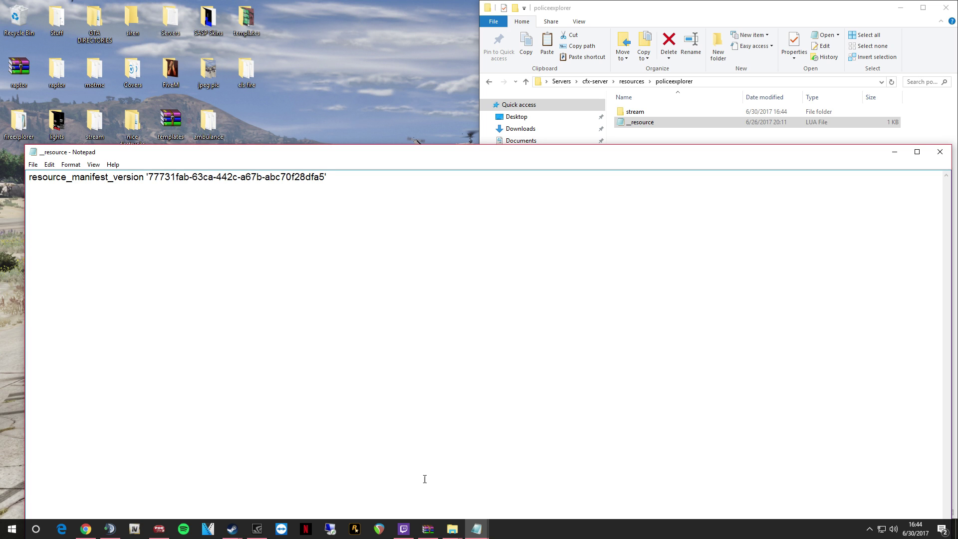
Switch to WinRAR and open the LSSD-2014 FPIU folder inside the 7e1137-LSSD-2014 FPIU Exo Boost.rar archive.
left_click(427, 529)
left_click_drag(574, 194, 576, 199)
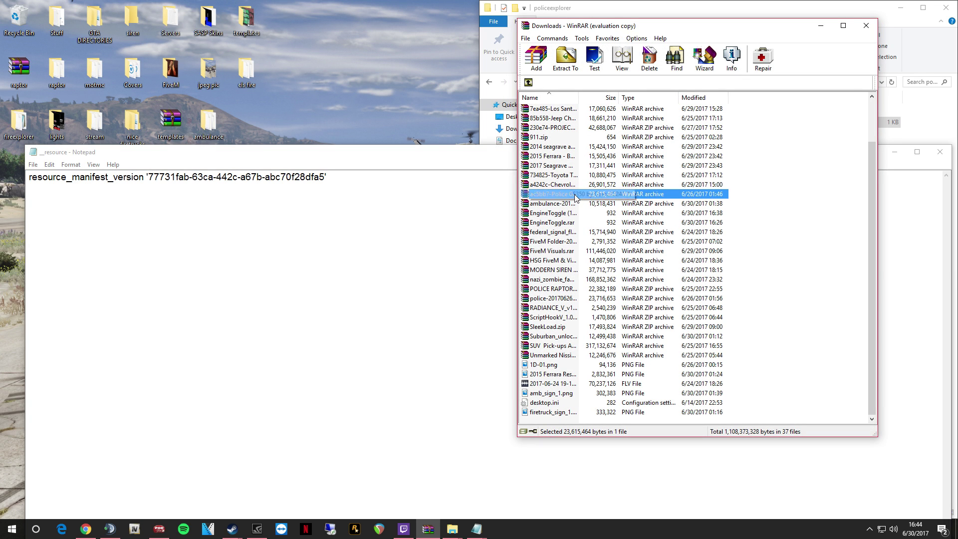
double_click(576, 198)
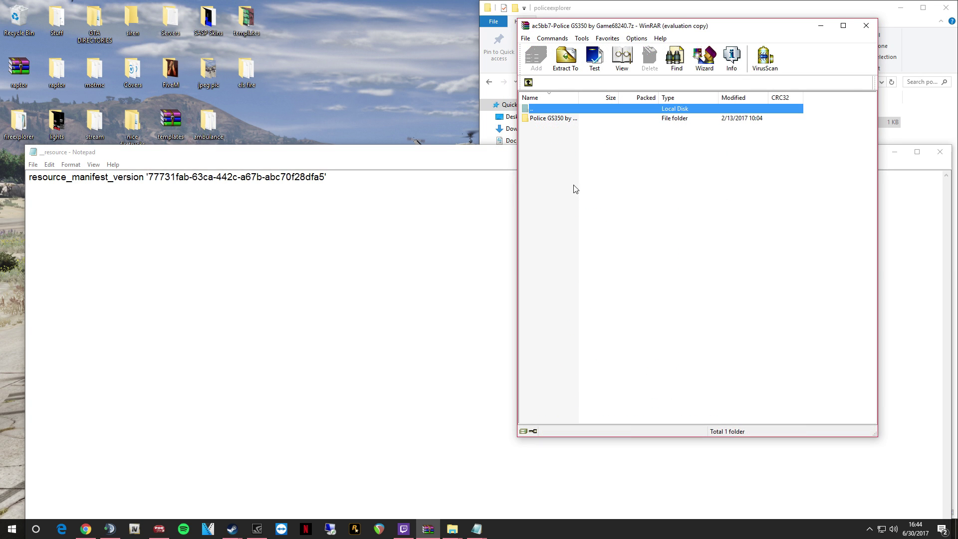
left_click(528, 82)
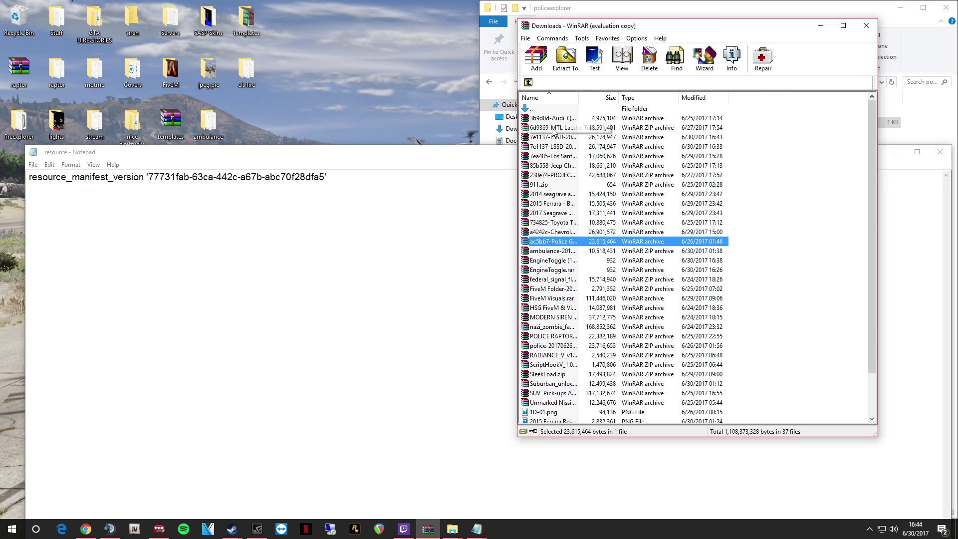
double_click(568, 148)
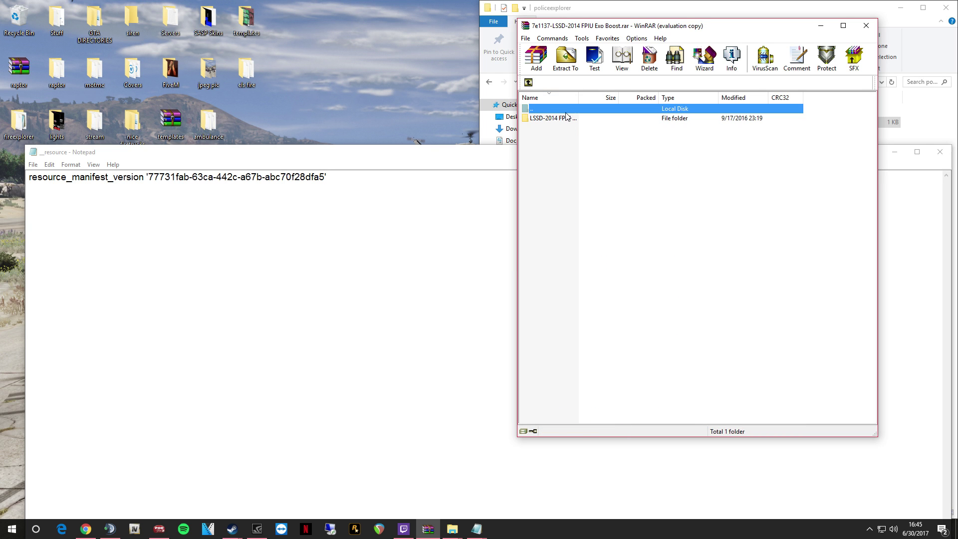
double_click(566, 118)
Extract carvariations.meta from the archive into the policeexplorer folder.
left_click_drag(588, 28, 150, 21)
double_click(581, 16)
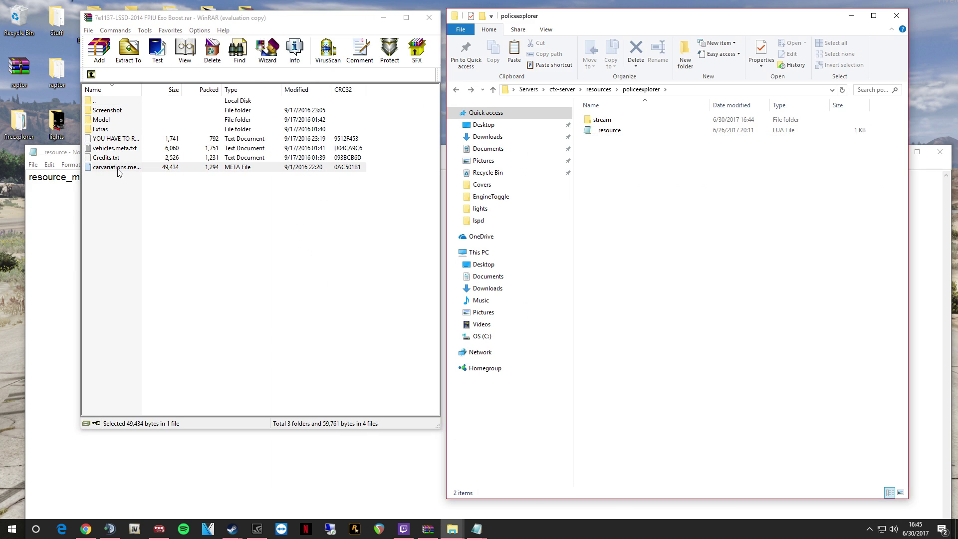
left_click_drag(118, 172, 656, 214)
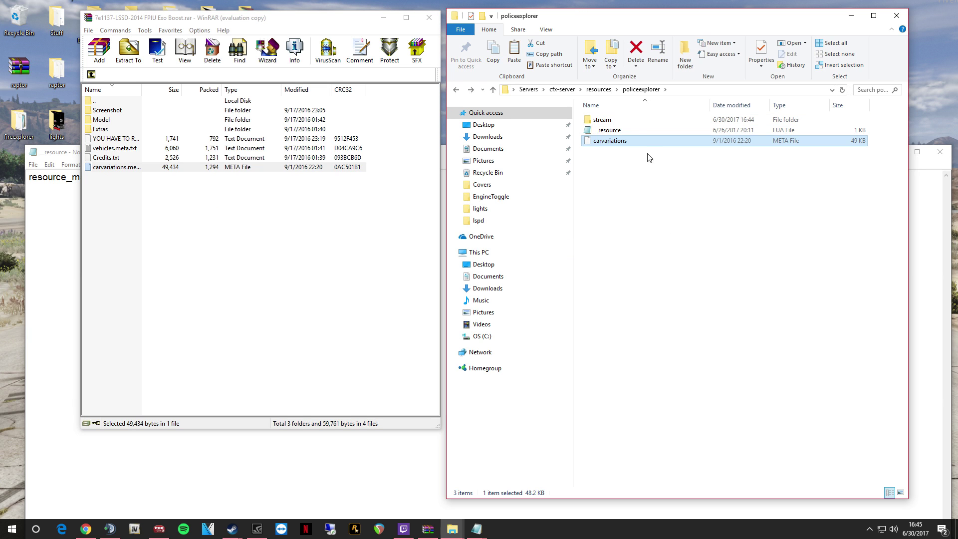
Reopen the policeexplorer __resource file, strip the server.lua and client.lua script entries after the manifest version, and save it.
double_click(612, 131)
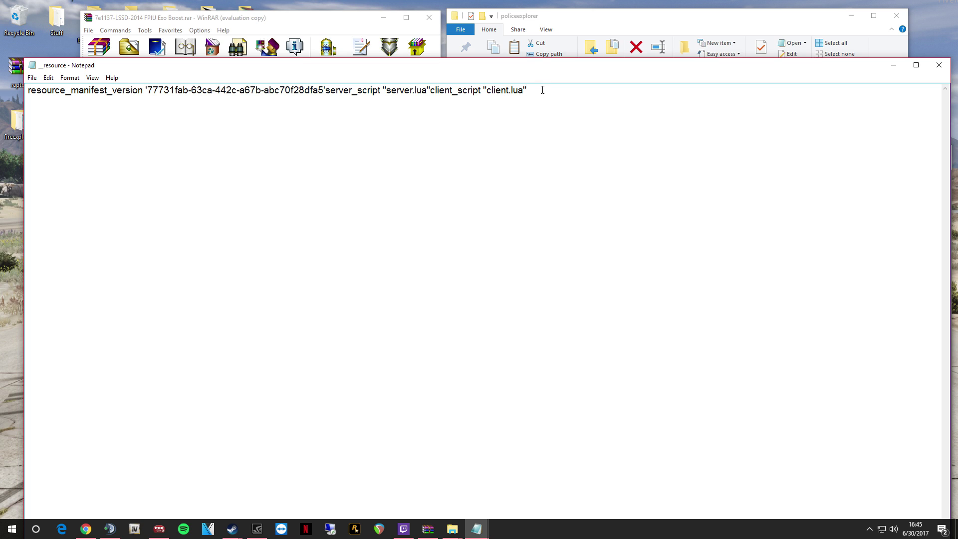
left_click_drag(543, 90, 326, 91)
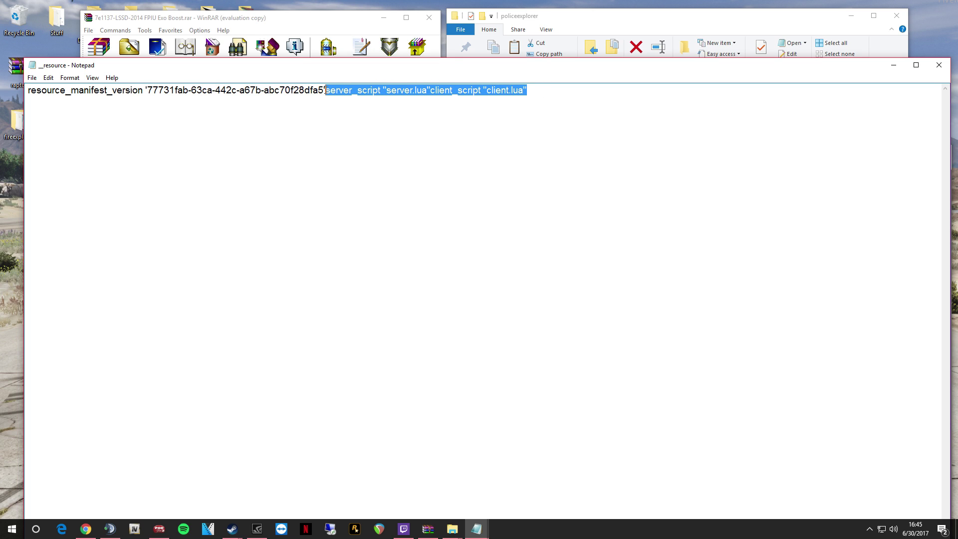
key("BackSpace")
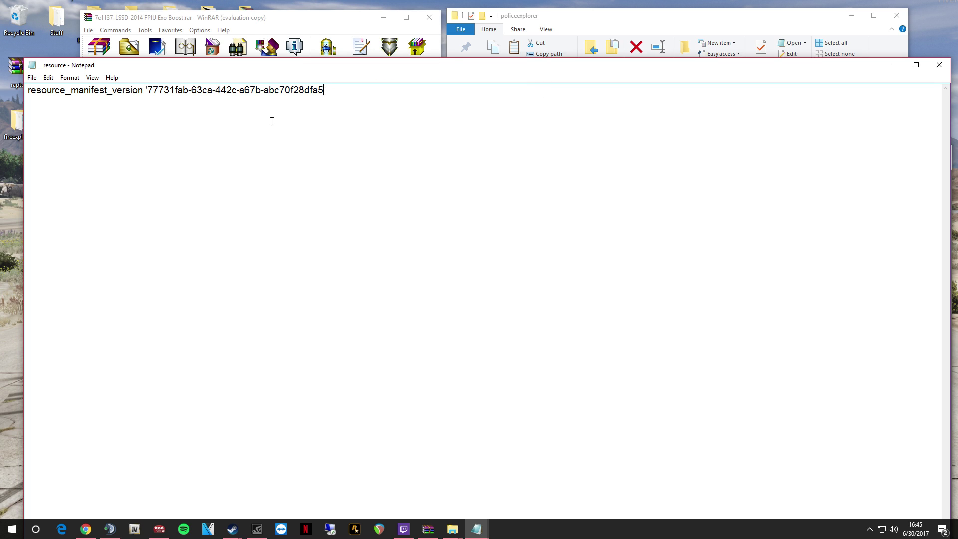
left_click(31, 77)
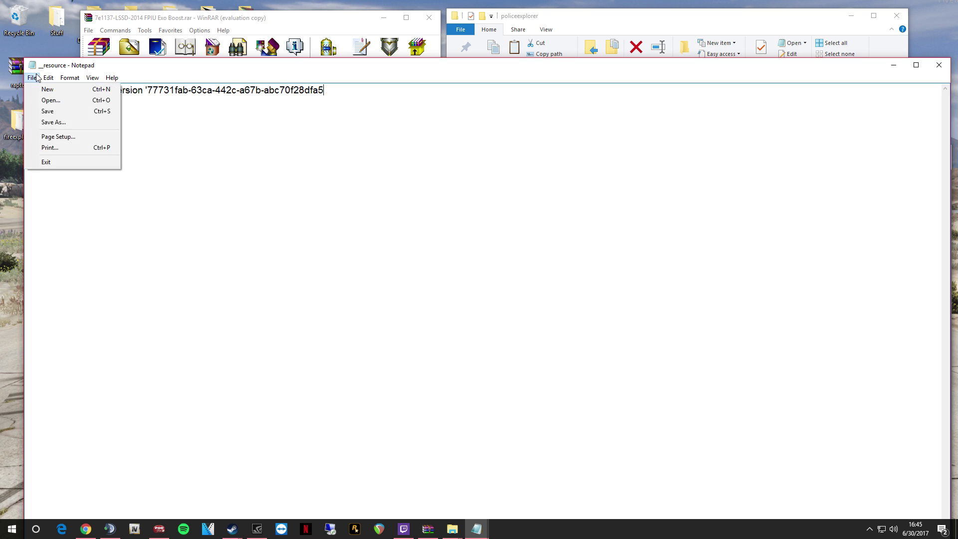
left_click(54, 111)
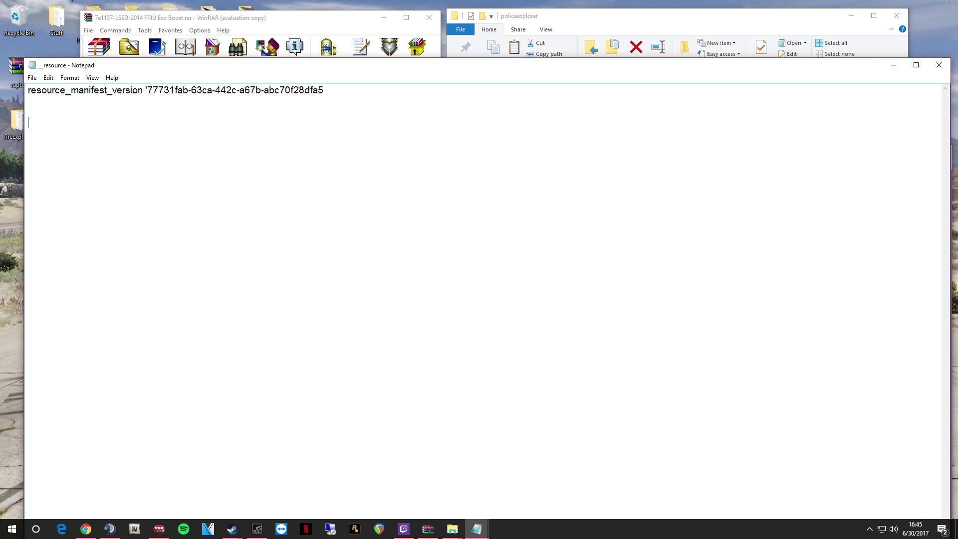
Add a files { } block containing 'carvariations.meta' below the manifest version line in __resource.
key("BackSpace")
key("BackSpace")
left_click_drag(387, 66, 396, 198)
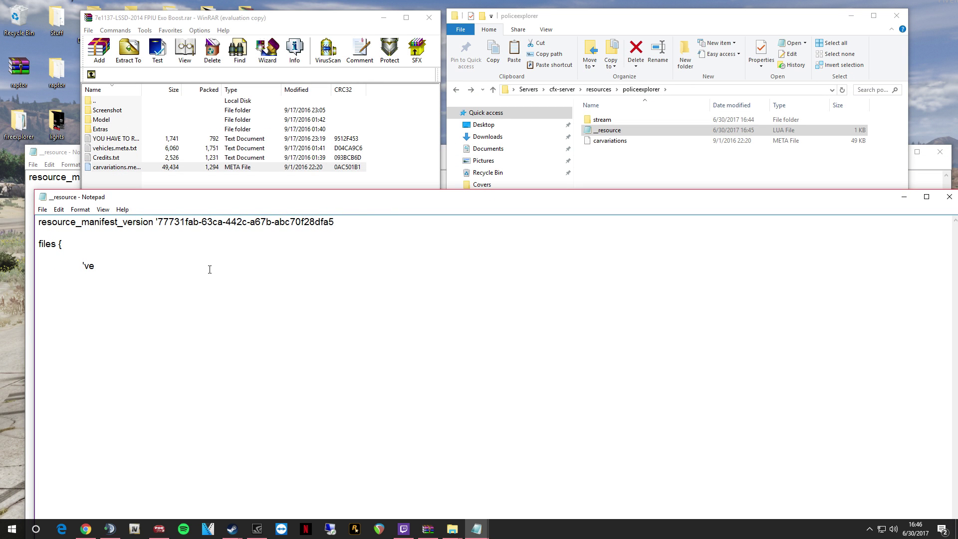
key("BackSpace")
key("BackSpace")
type("carvariations.meat")
key("BackSpace")
key("BackSpace")
type("ta")
key("BackSpace")
key("Return")
type("}")
Enter 'VEHICLE_VARIATION_FILE' in single quotes on a new line below the files block.
key("Return")
type("dat")
key("BackSpace")
key("BackSpace")
key("BackSpace")
type("V")
key("BackSpace")
type("VEHICLE")
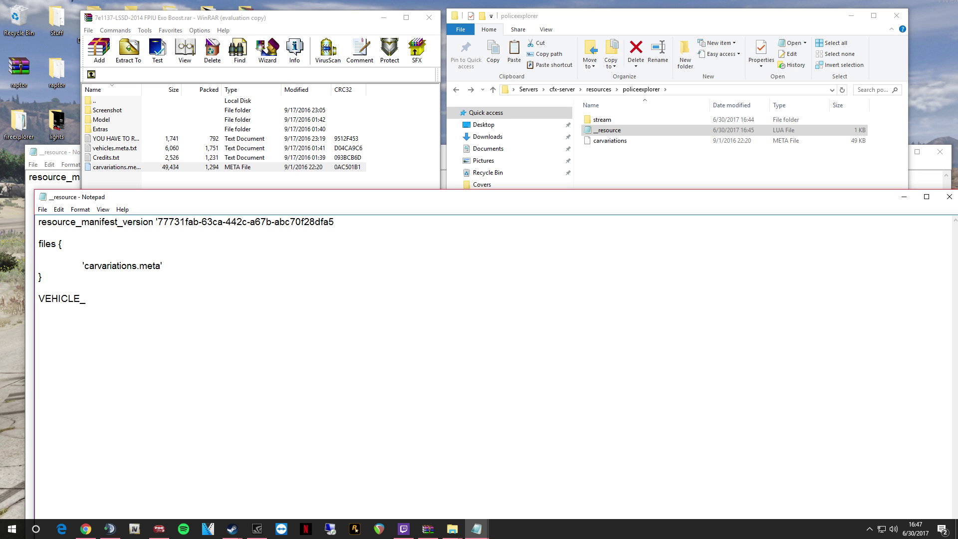
type("_CATR")
key("BackSpace")
key("BackSpace")
key("BackSpace")
key("BackSpace")
type("VARIATION")
type("_FILE")
type("'")
type("'")
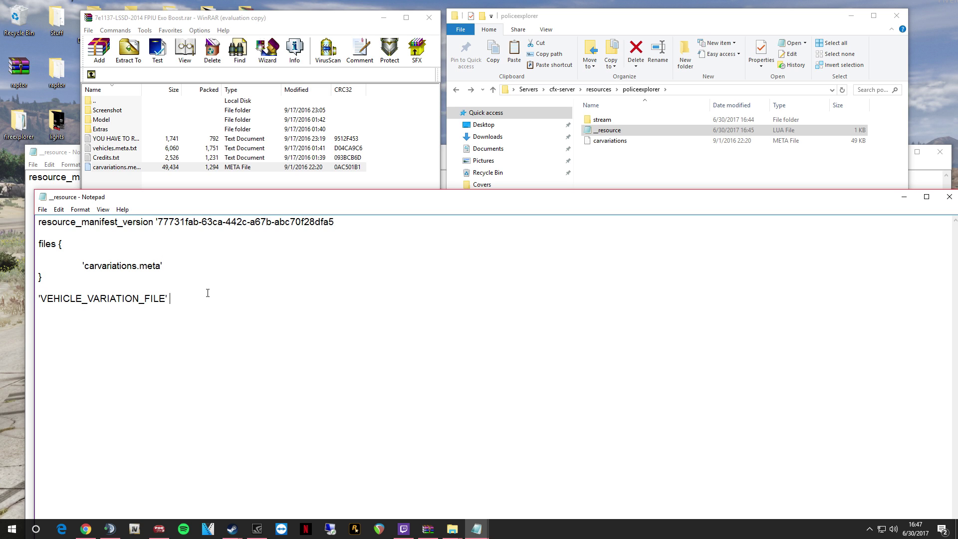
Copy 'carvariations.meta' from the files block to after 'VEHICLE_VARIATION_FILE', and save and close the __resource file.
type(" '")
left_click_drag(84, 265, 163, 265)
right_click(151, 266)
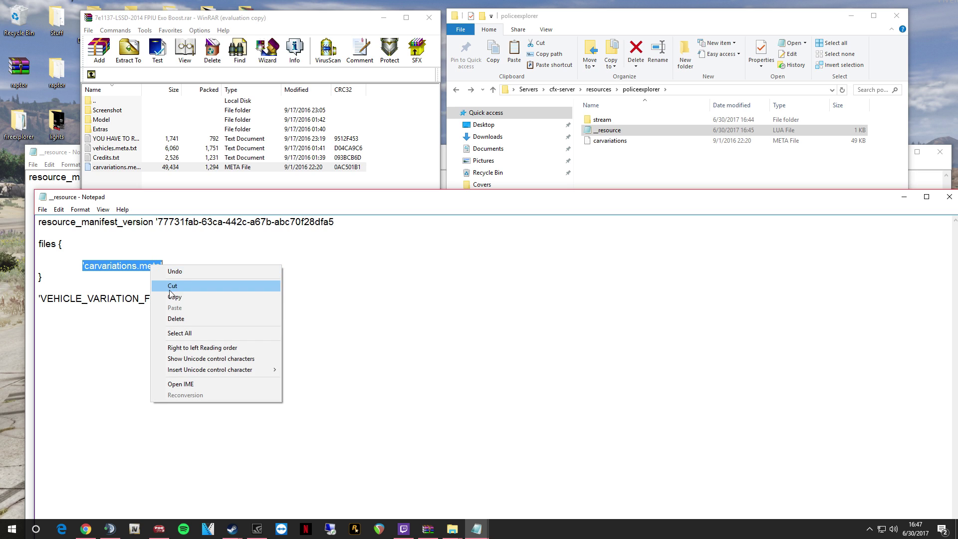
left_click(171, 296)
left_click_drag(168, 299, 173, 299)
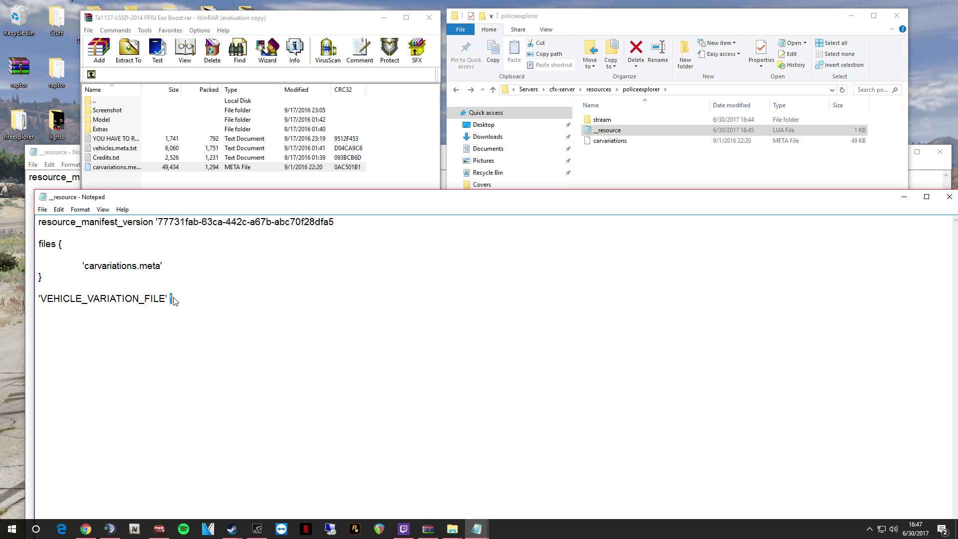
right_click(174, 300)
left_click(194, 338)
left_click(42, 209)
left_click(69, 244)
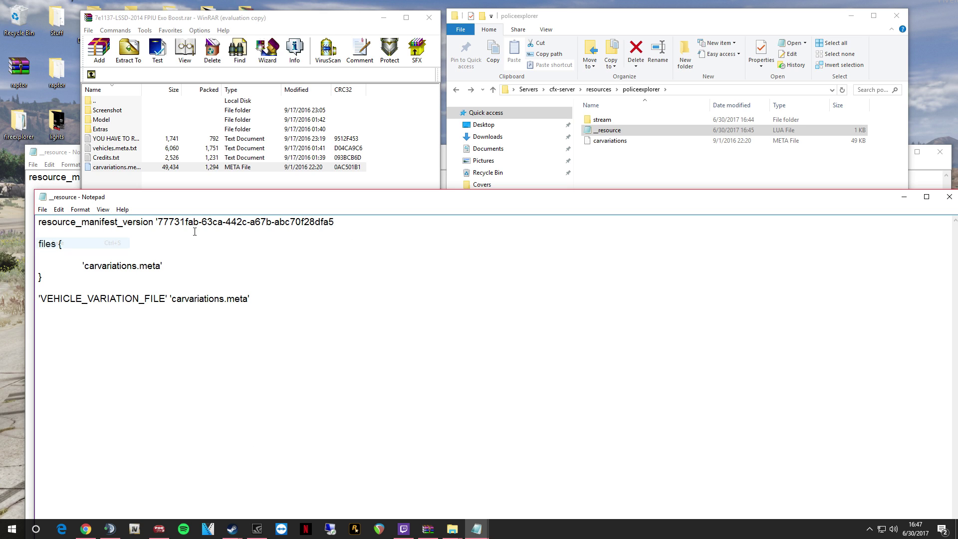
left_click(950, 197)
Go from the policeexplorer folder back up to the cfx-server folder.
left_click(599, 90)
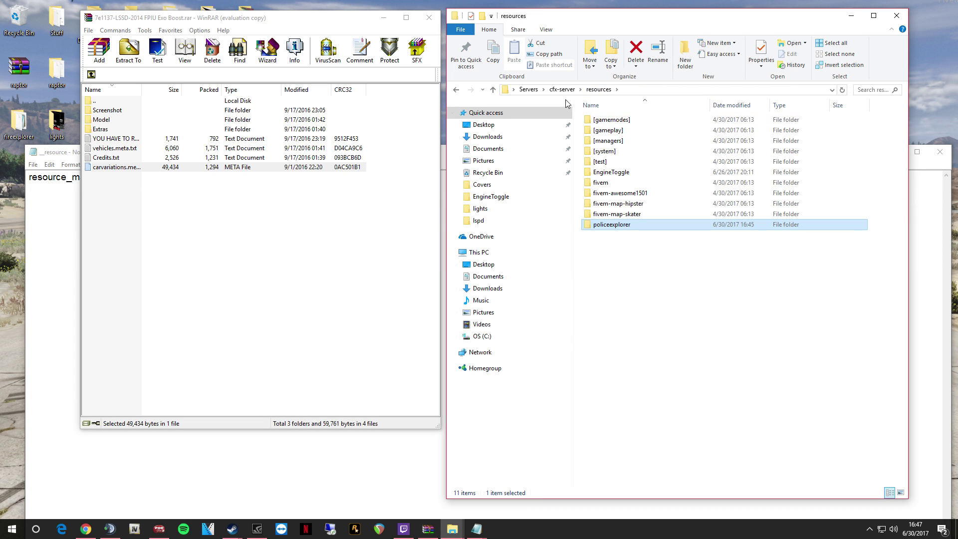
left_click(562, 90)
double_click(618, 152)
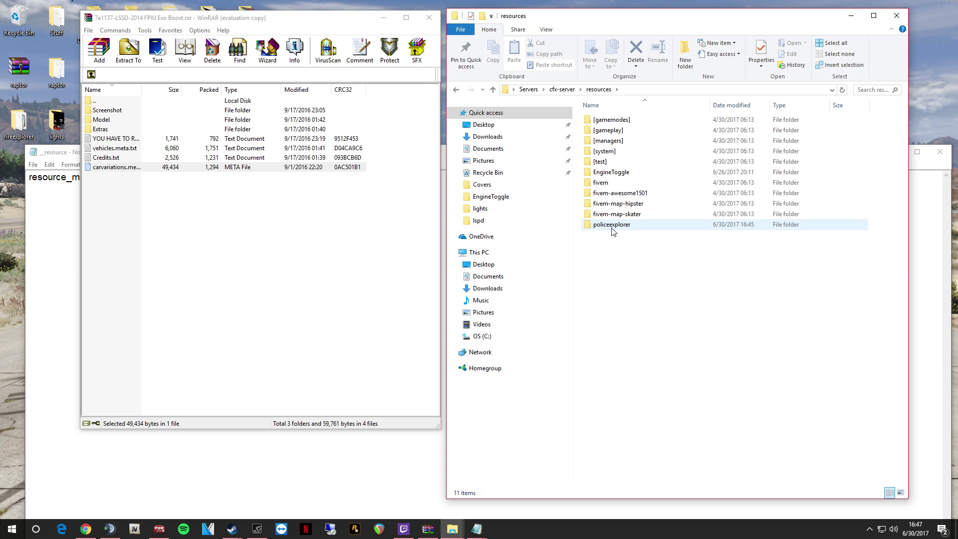
left_click(562, 90)
right_click(622, 202)
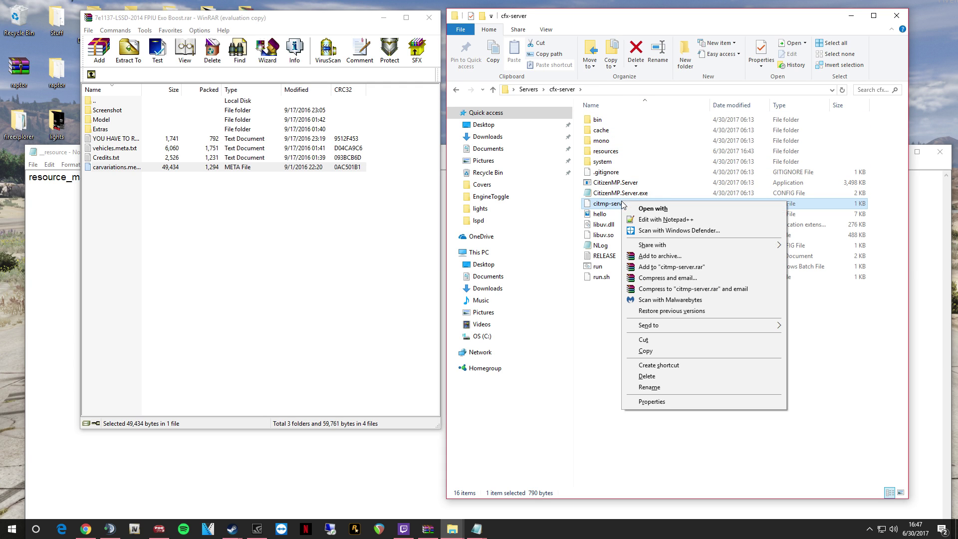
left_click(648, 221)
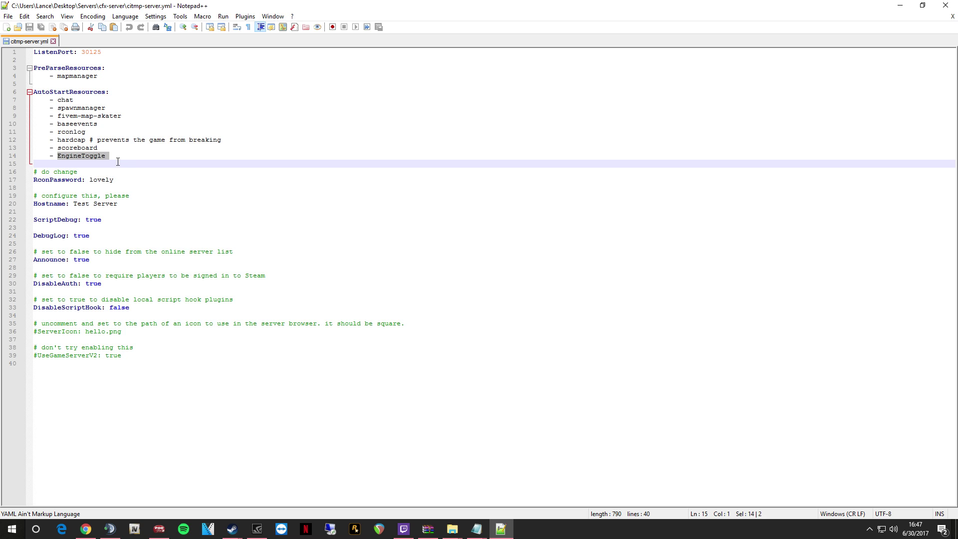
key("Tab")
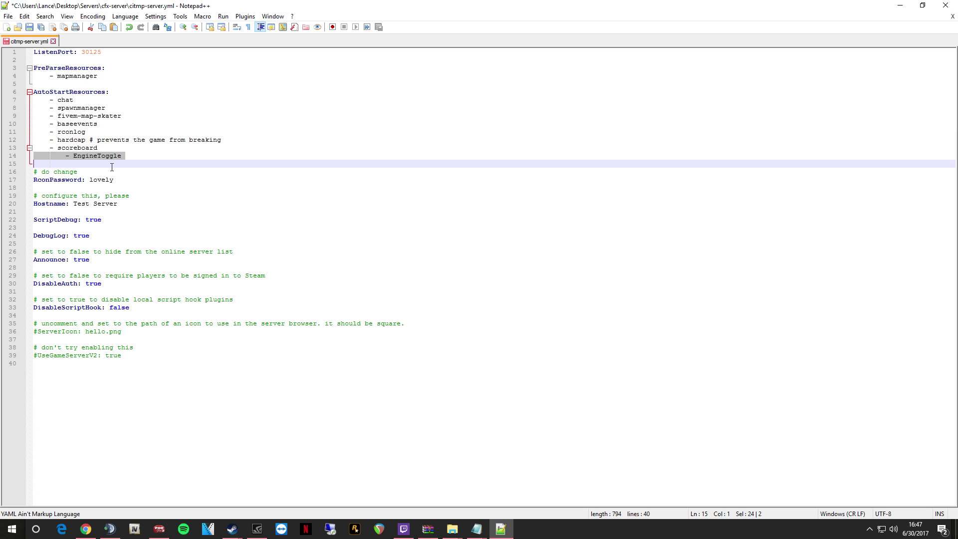
key("Delete")
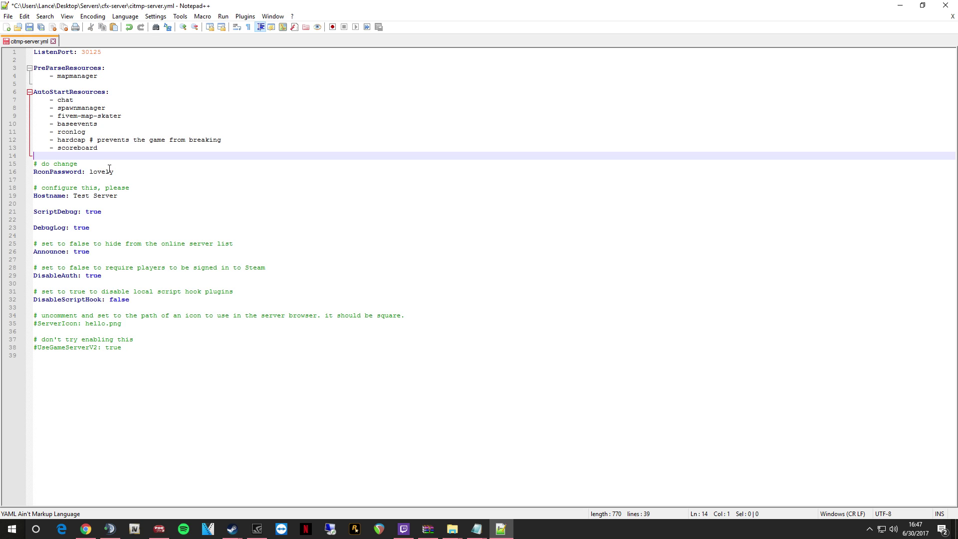
left_click(945, 5)
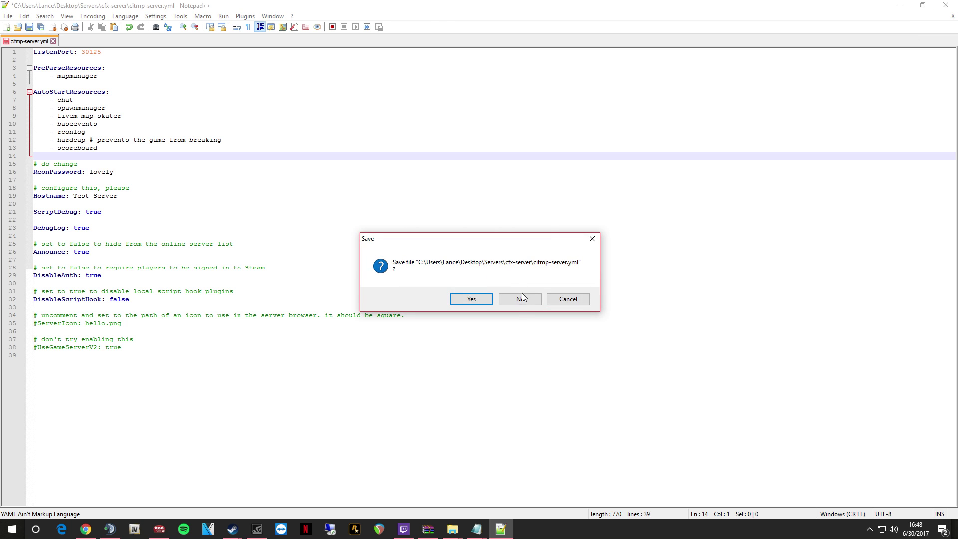
left_click(522, 298)
Open citmp-server.yml in Notepad++, add "- policeexplorer" below EngineToggle under AutoStartResources, and save and close the file.
right_click(613, 205)
left_click(636, 223)
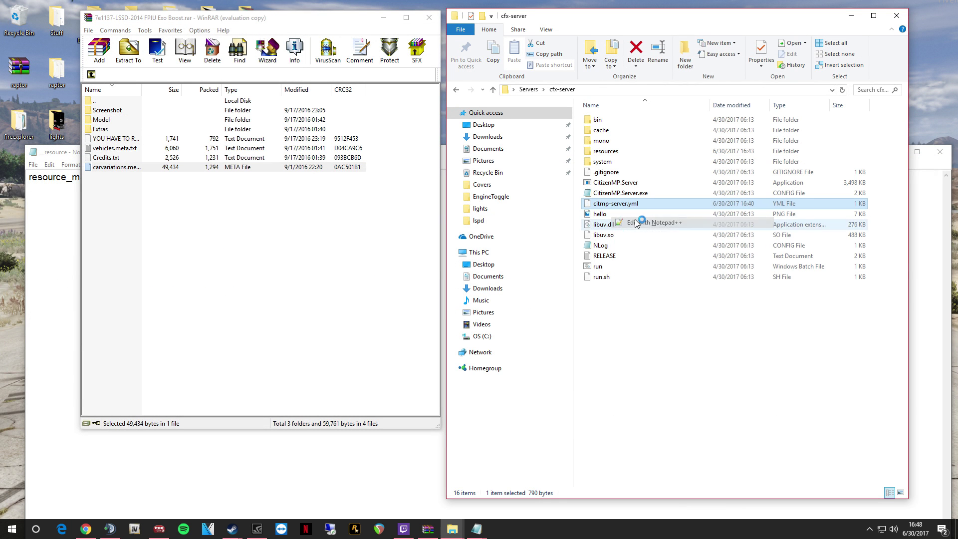
left_click(131, 156)
key("Return")
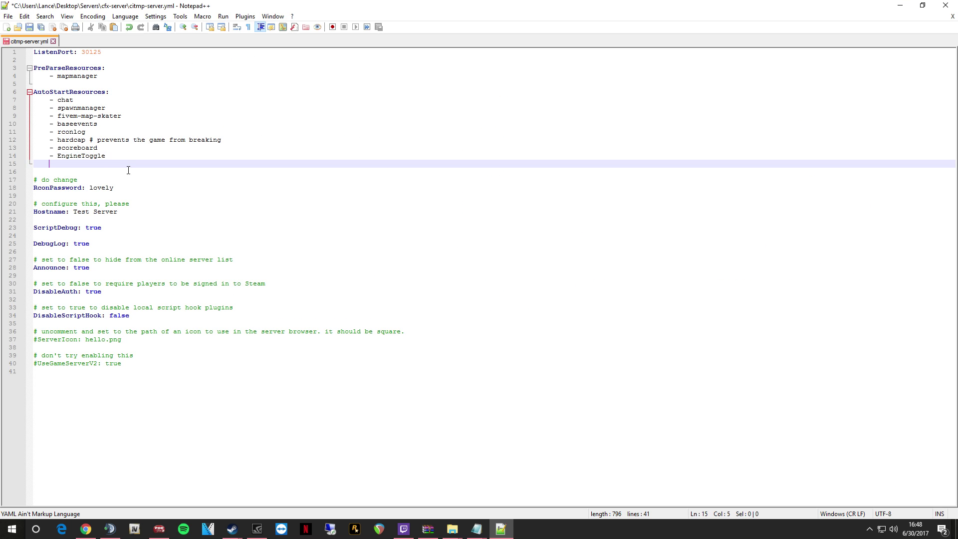
type("- policeexplorer")
key("Return")
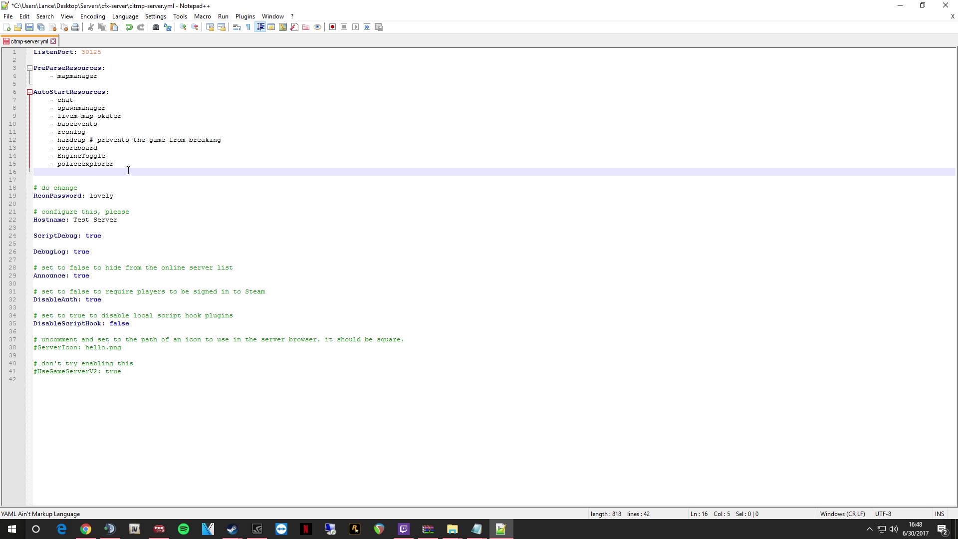
left_click(32, 26)
left_click(946, 5)
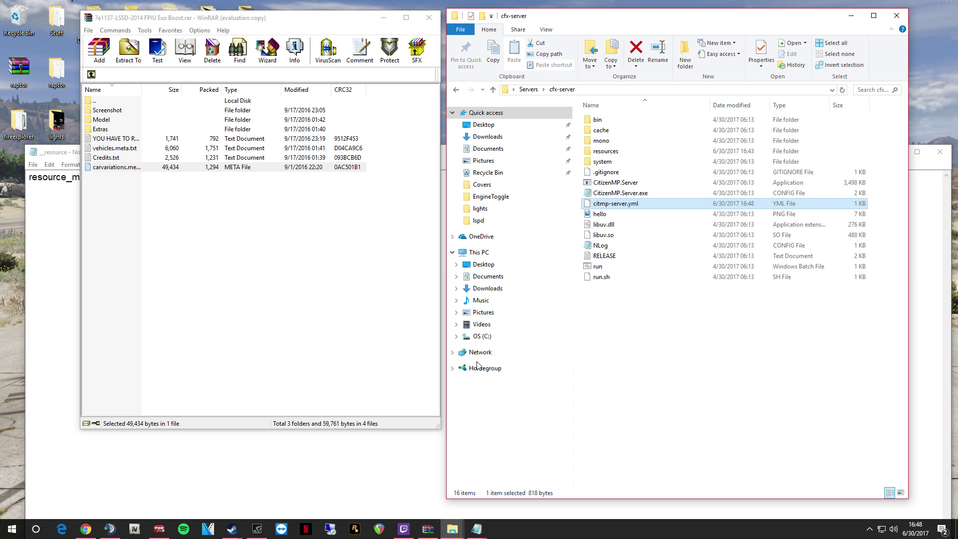
Check the contents of the policeexplorer resource folder and its stream subfolder.
double_click(669, 152)
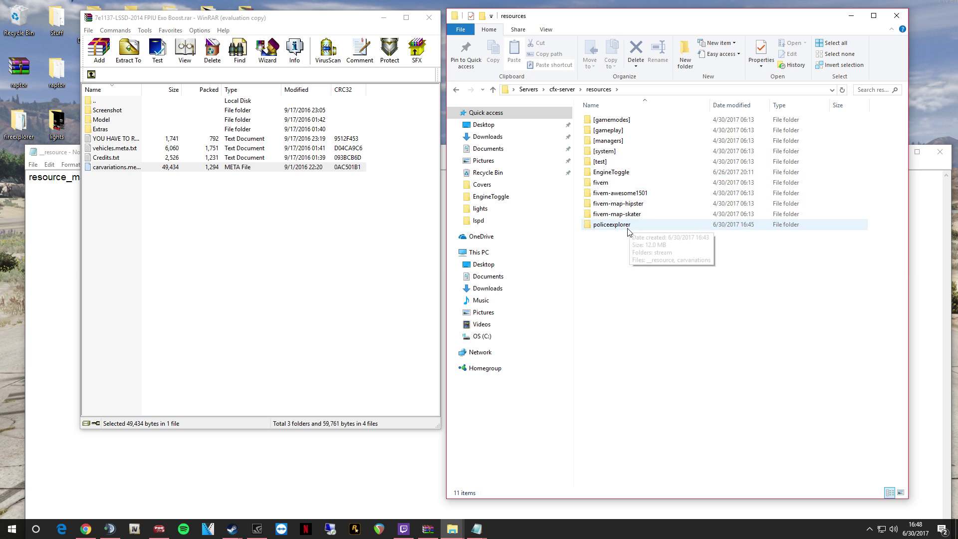
double_click(627, 227)
double_click(612, 120)
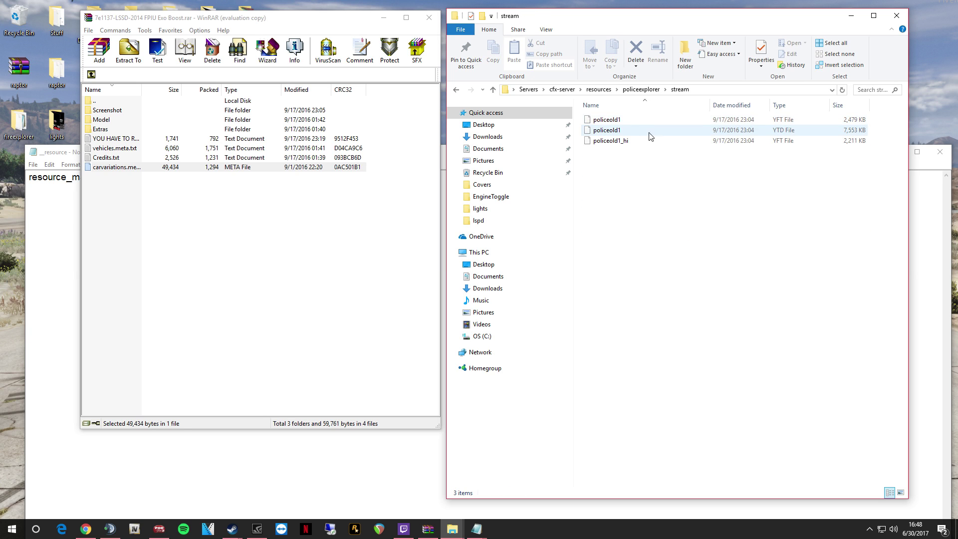
left_click(641, 89)
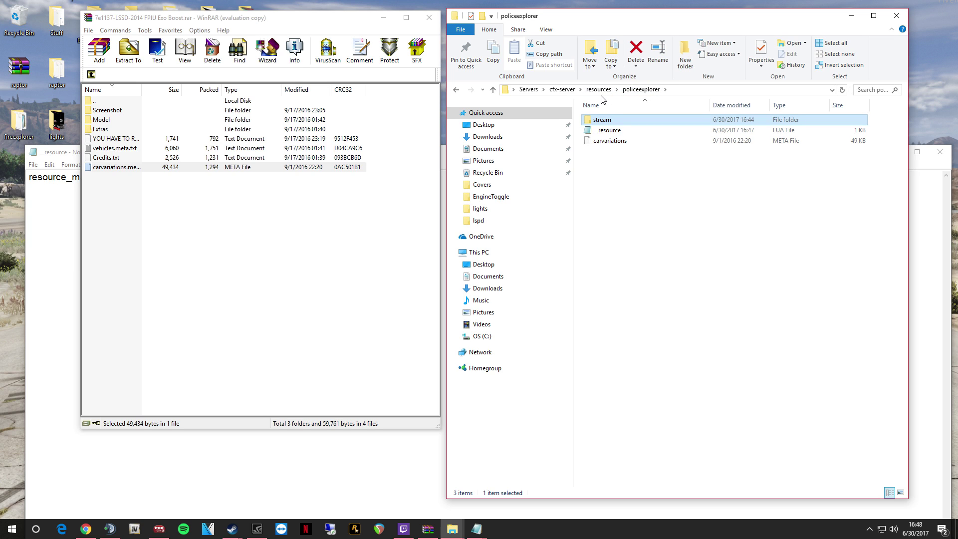
Check the policeexplorer folder inside the cfx-server resources folder, and return to the resources folder.
left_click(562, 89)
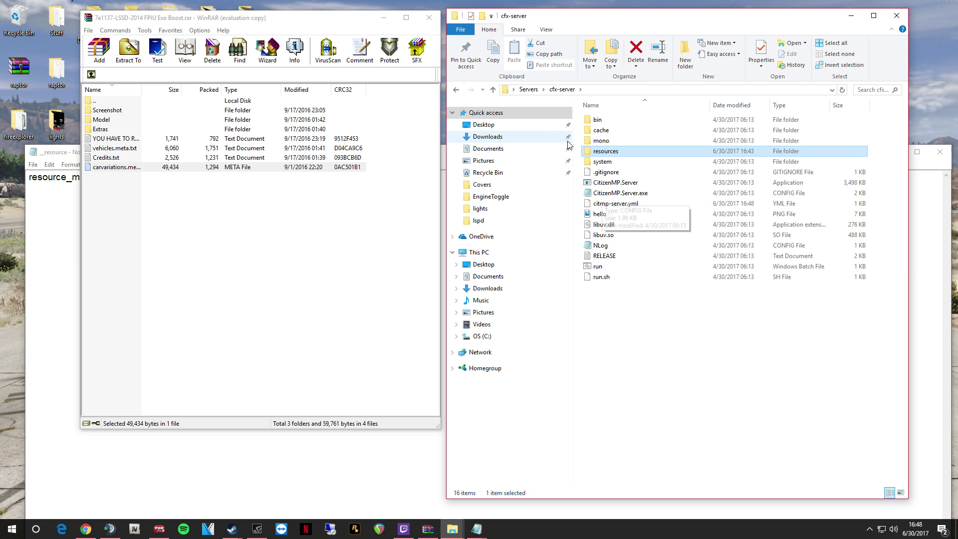
double_click(606, 150)
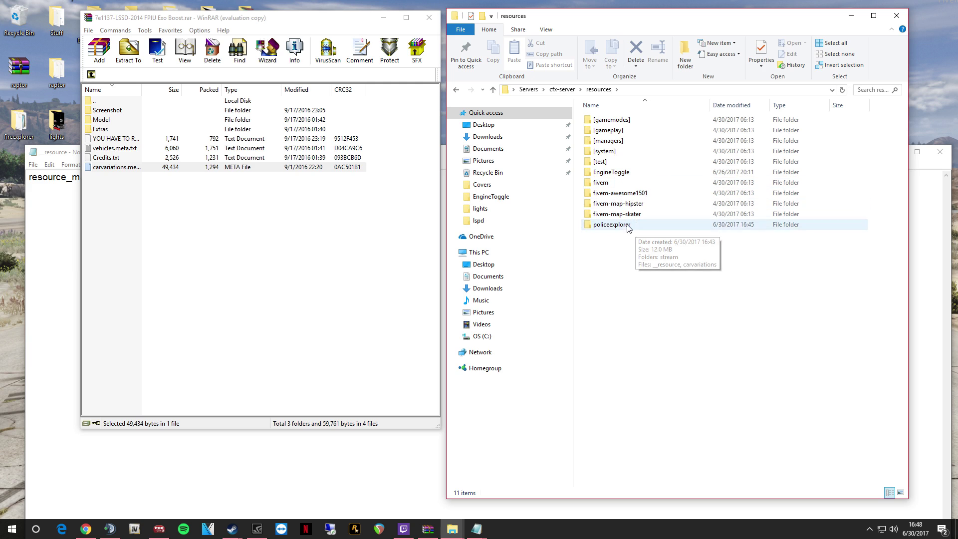
double_click(621, 224)
left_click(599, 92)
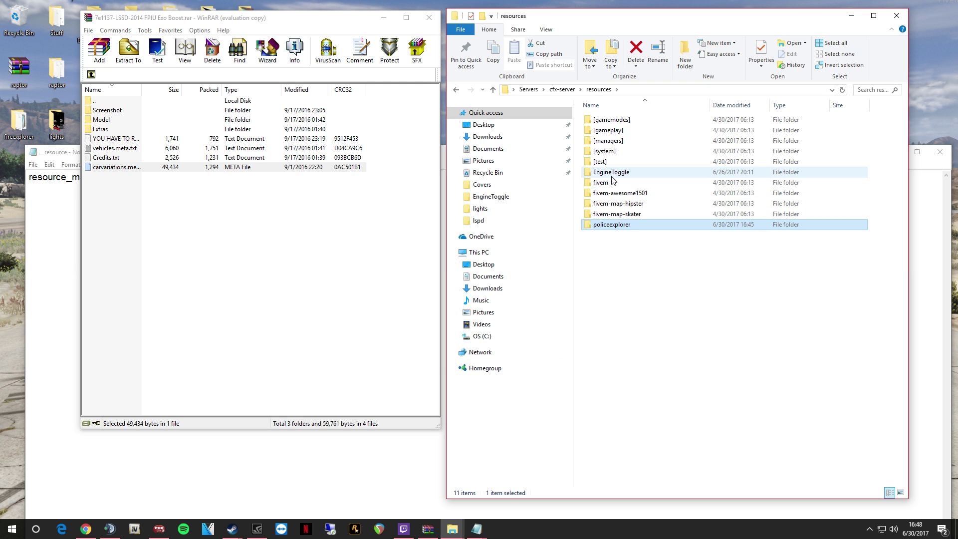
Open citmp-server.yml from the cfx-server folder in Notepad++, review its AutoStartResources entries, and close it.
left_click(562, 89)
double_click(628, 205)
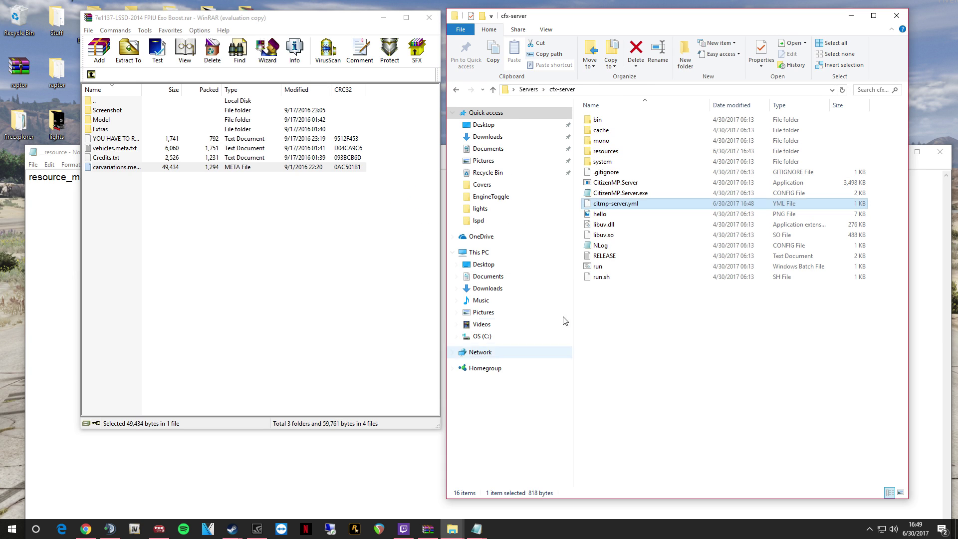
left_click(516, 277)
right_click(610, 206)
left_click(642, 225)
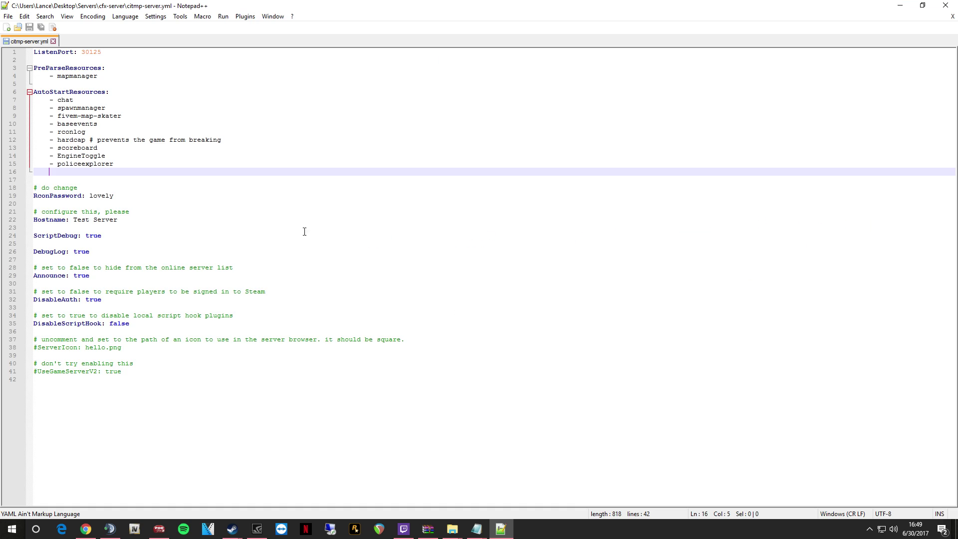
left_click(945, 5)
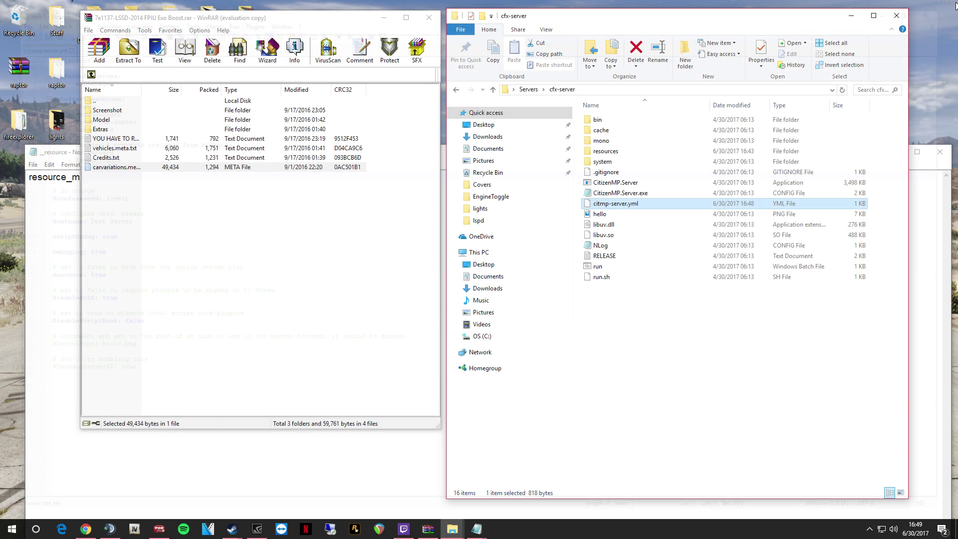
Inspect the policeexplorer resource's stream subfolder and the contents of its __resource file, and close the file.
double_click(615, 158)
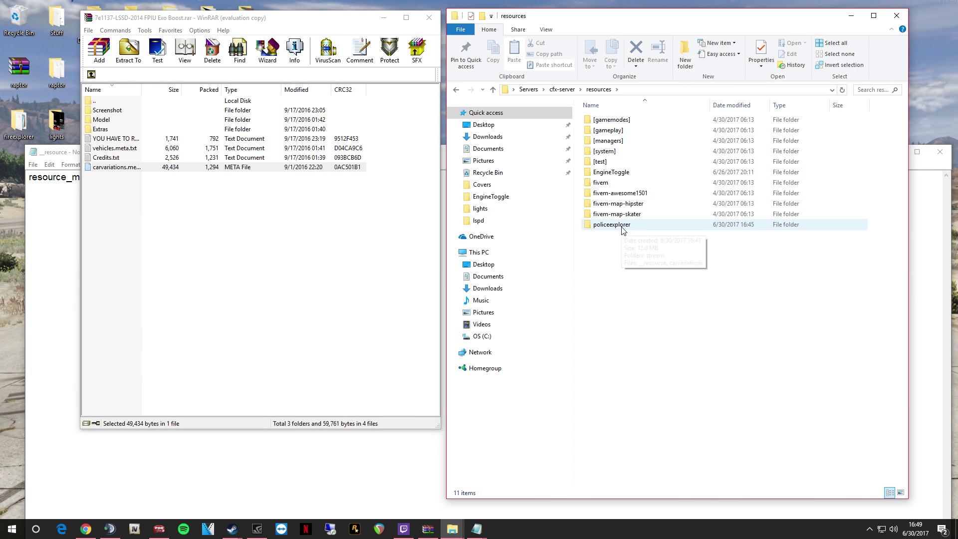
double_click(624, 226)
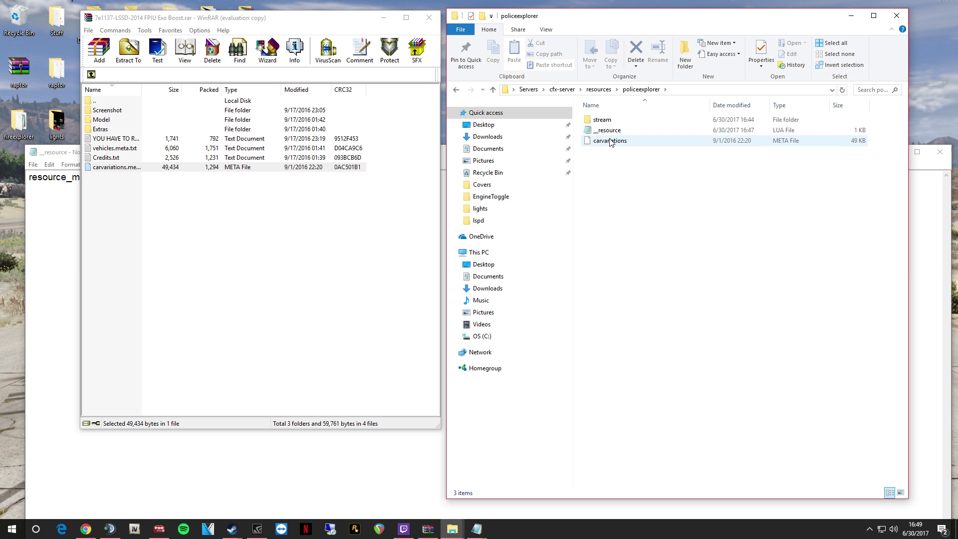
double_click(605, 121)
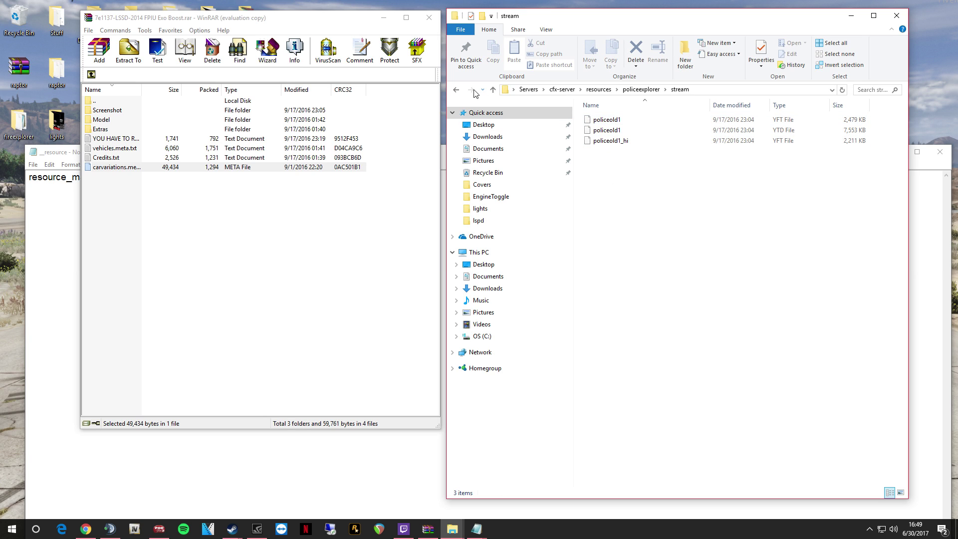
left_click(456, 90)
double_click(608, 130)
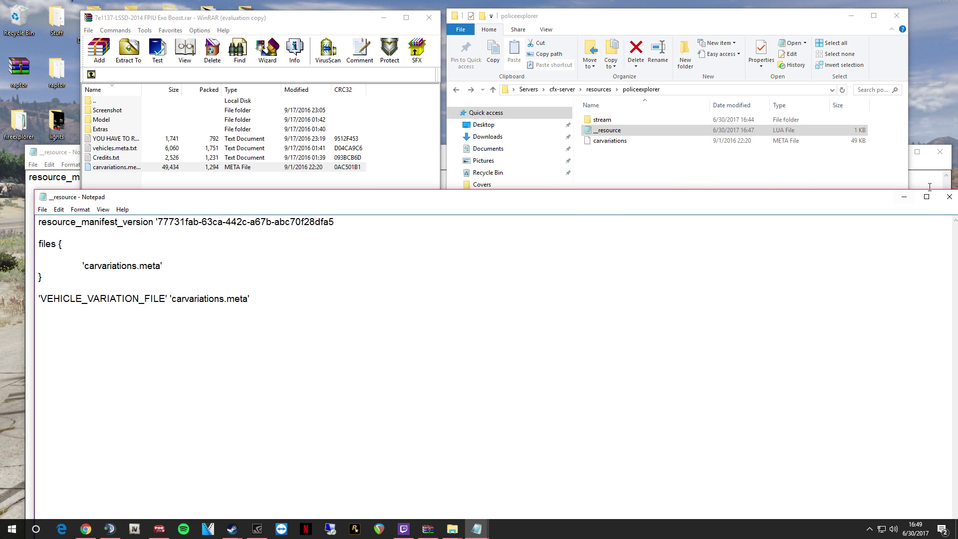
left_click(950, 196)
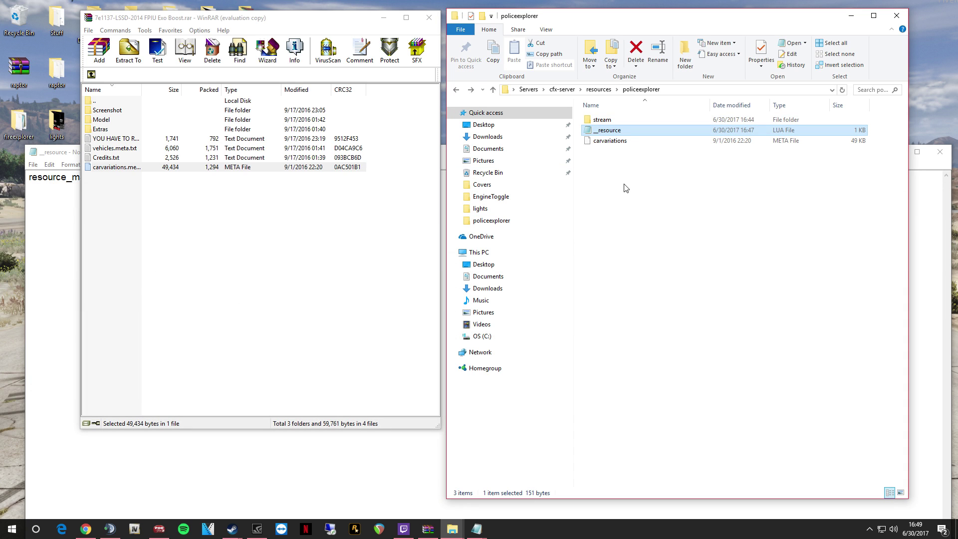
Retrace the folder path from Servers through cfx-server, resources and policeexplorer to stream, and go back up to cfx-server.
left_click(529, 90)
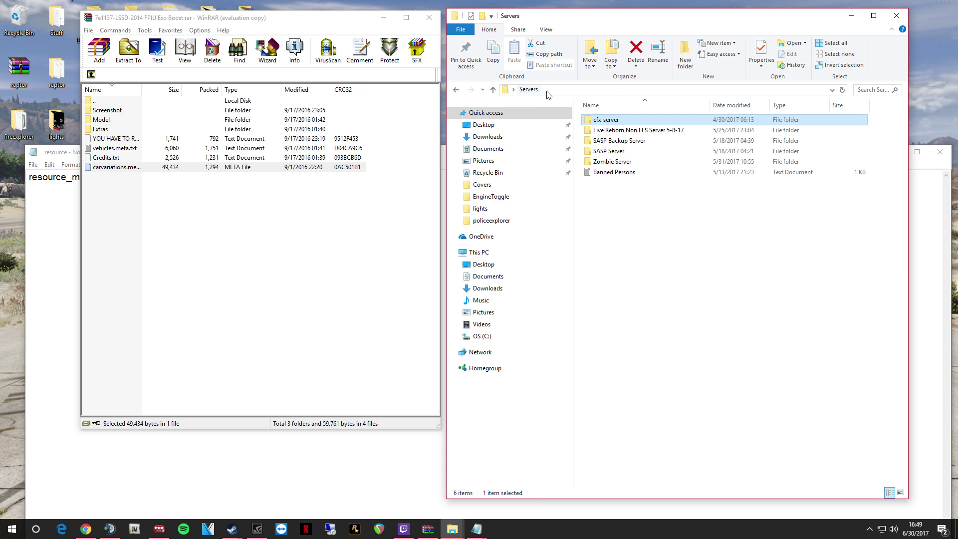
double_click(626, 120)
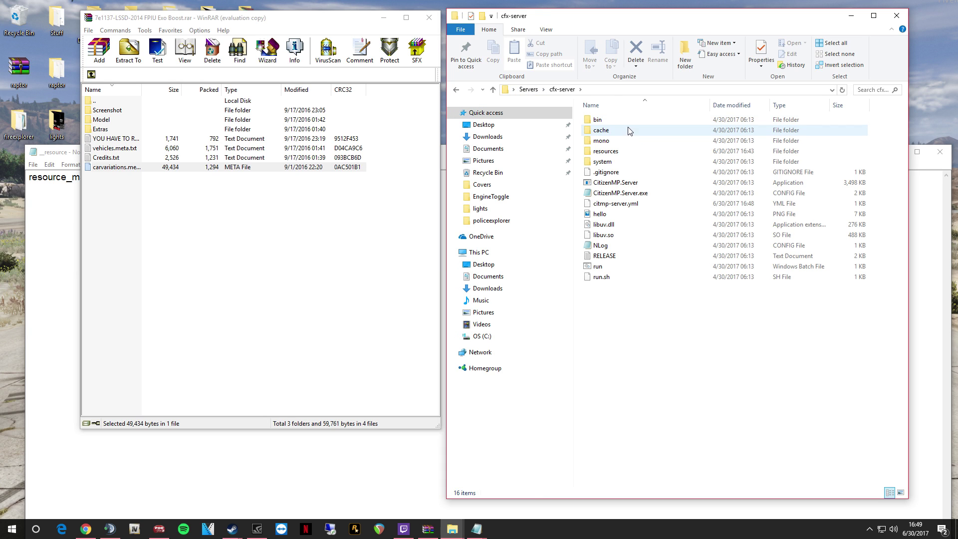
double_click(615, 151)
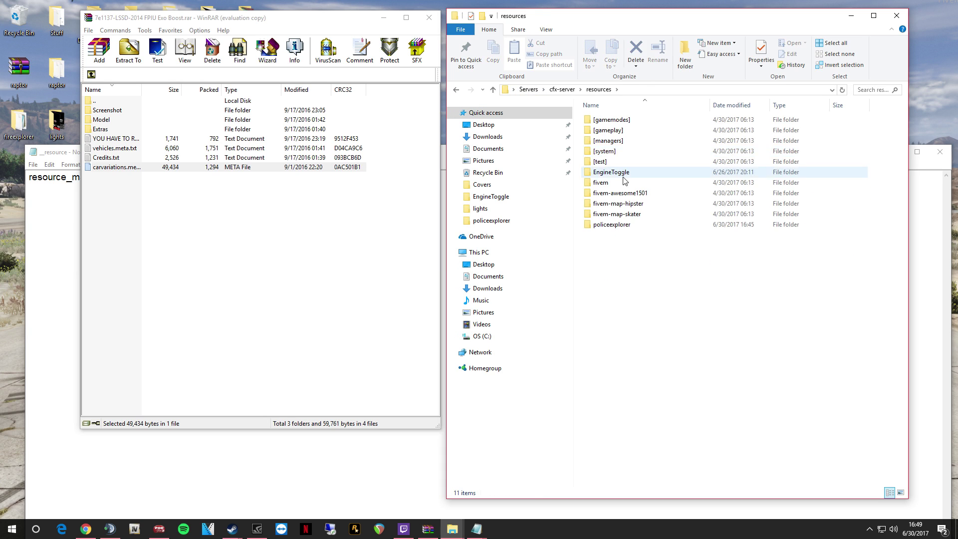
double_click(628, 226)
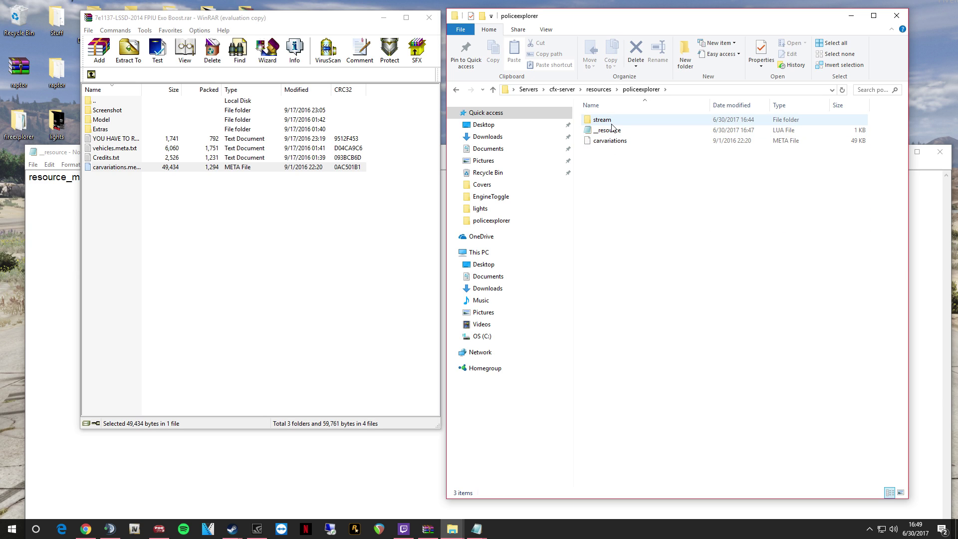
double_click(609, 123)
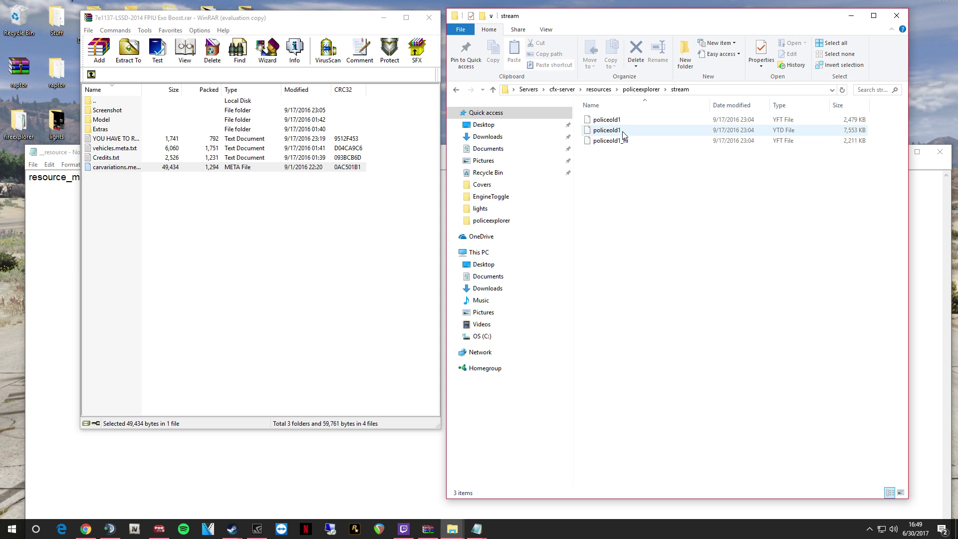
left_click(625, 94)
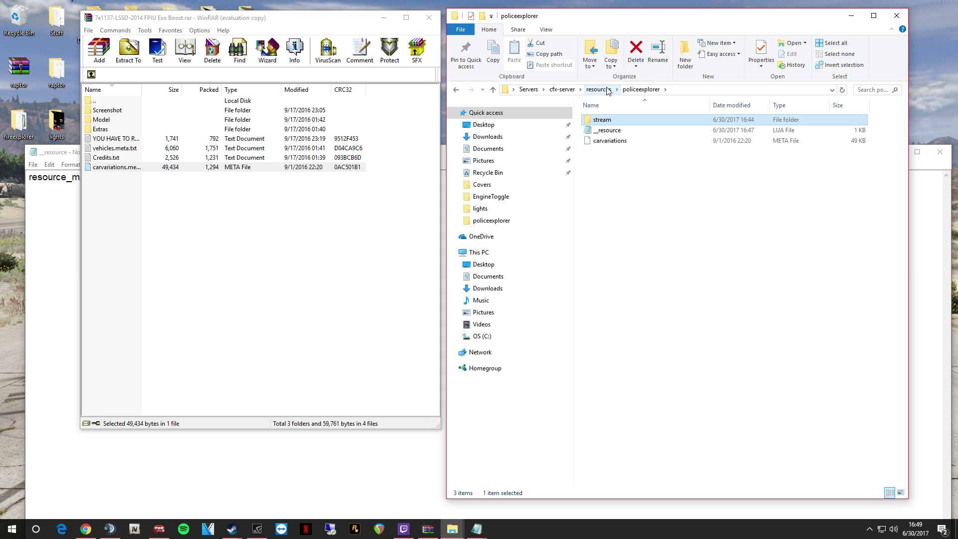
left_click(599, 91)
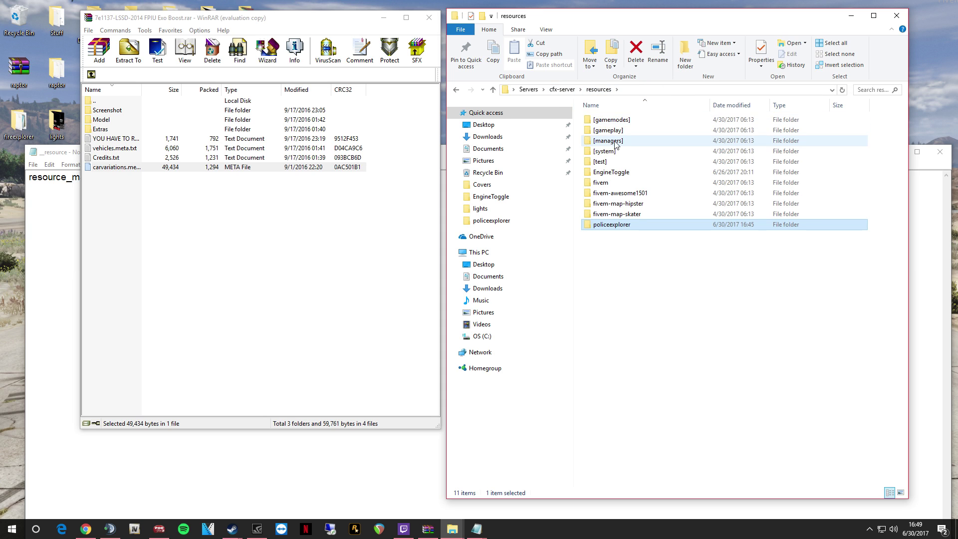
left_click(561, 90)
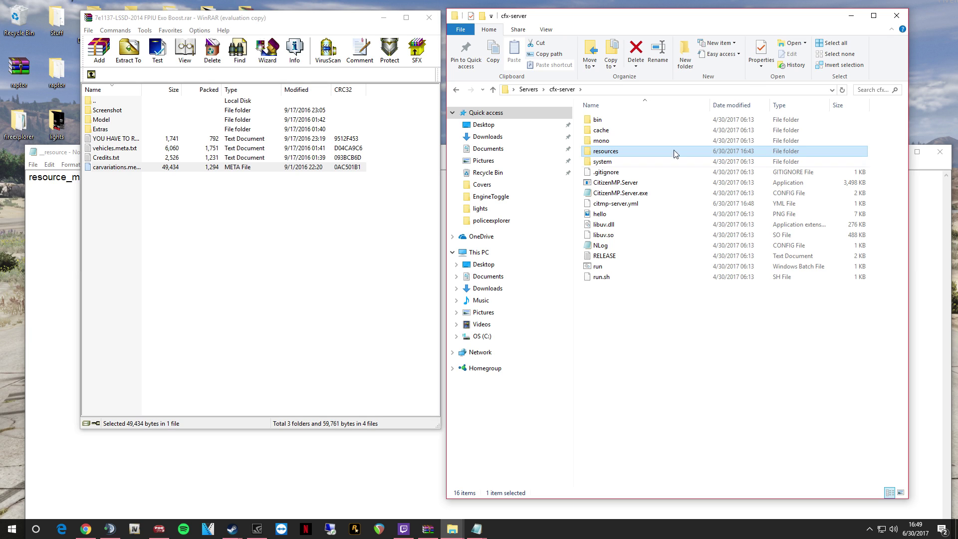
Check the http-files folder inside the server's cache folder, and return to cfx-server.
double_click(624, 130)
double_click(613, 125)
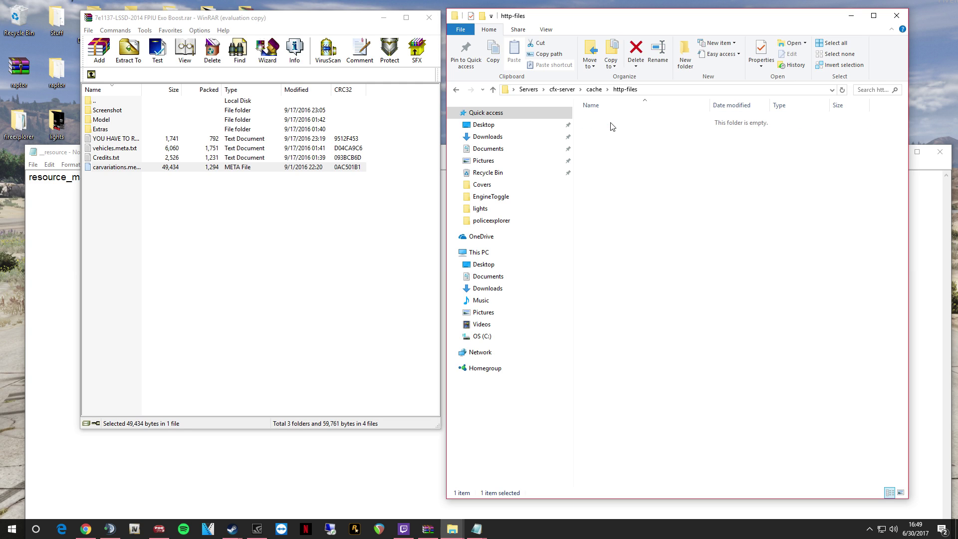
left_click_drag(596, 125, 704, 364)
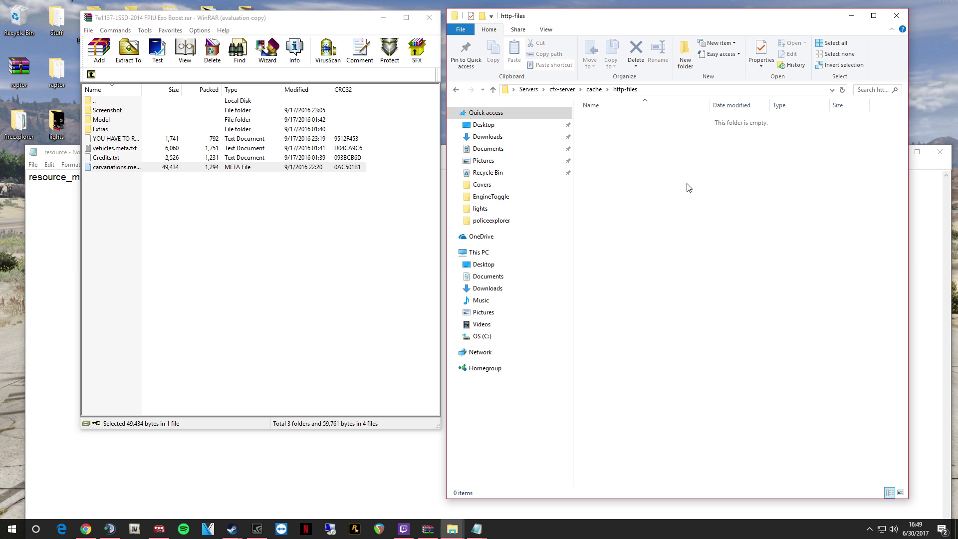
left_click(562, 89)
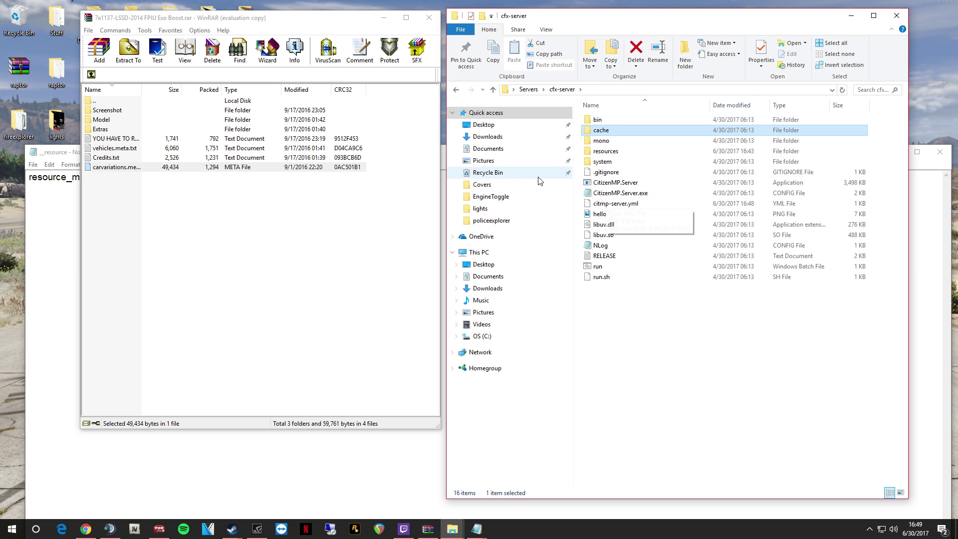